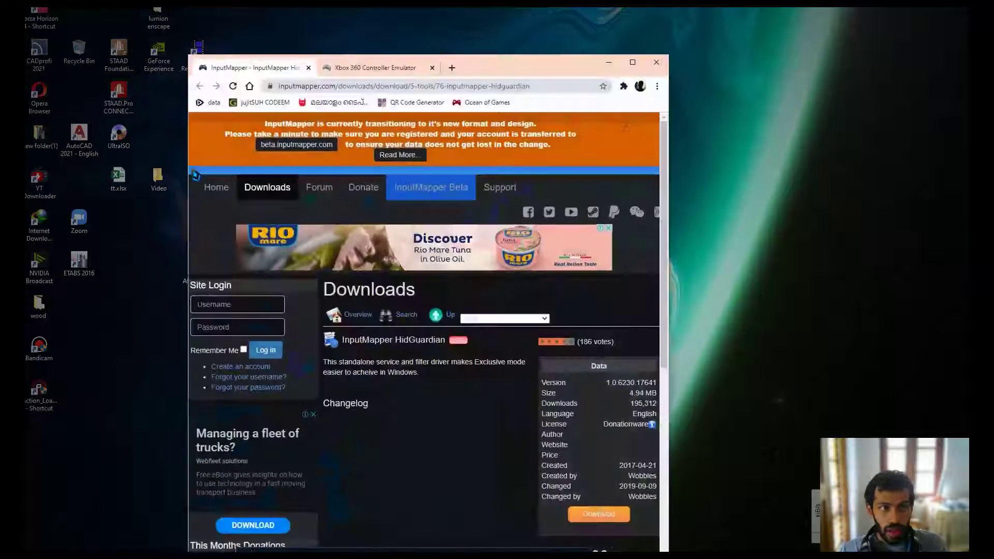
# Open quantumhitech.com in a new browser tab
pyautogui.click(452, 68)
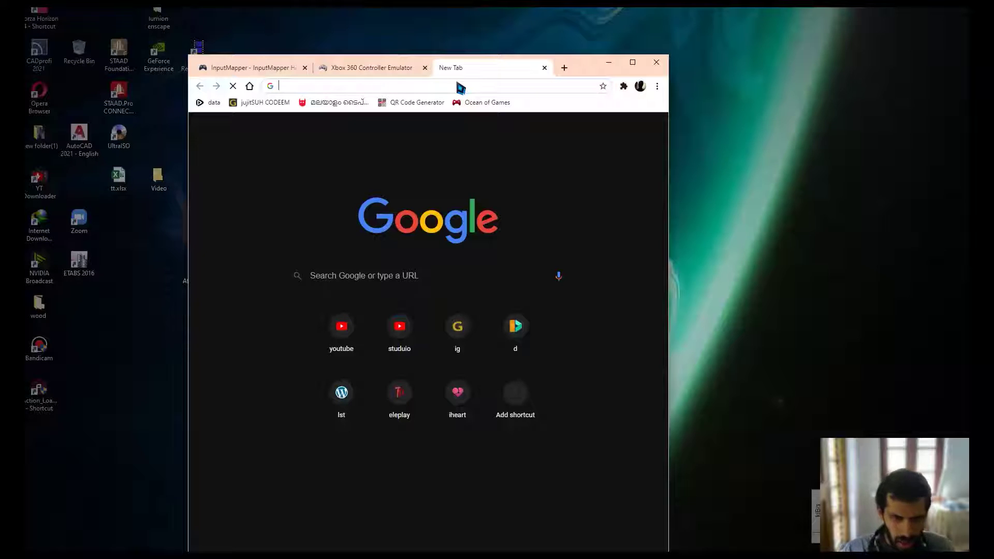
pyautogui.write('qua')
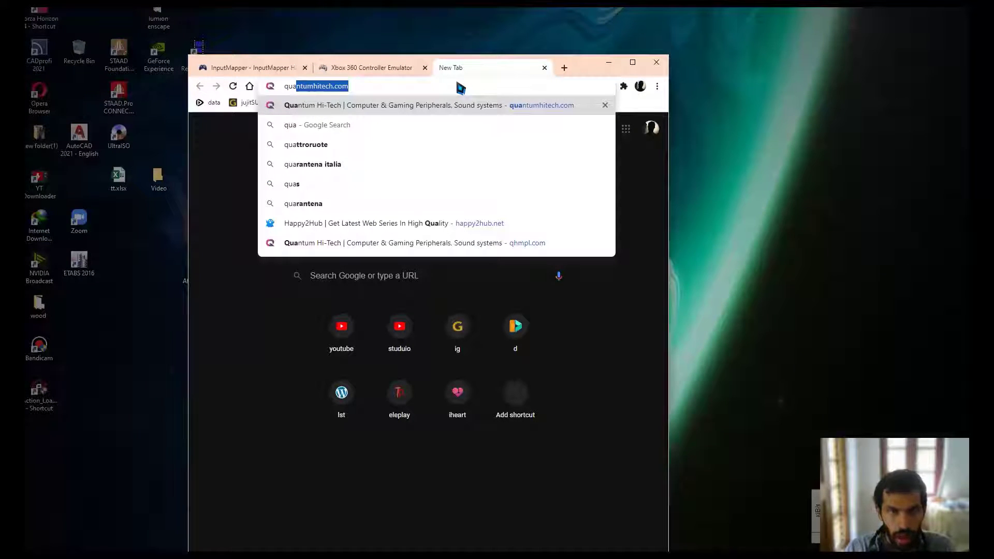
pyautogui.click(447, 110)
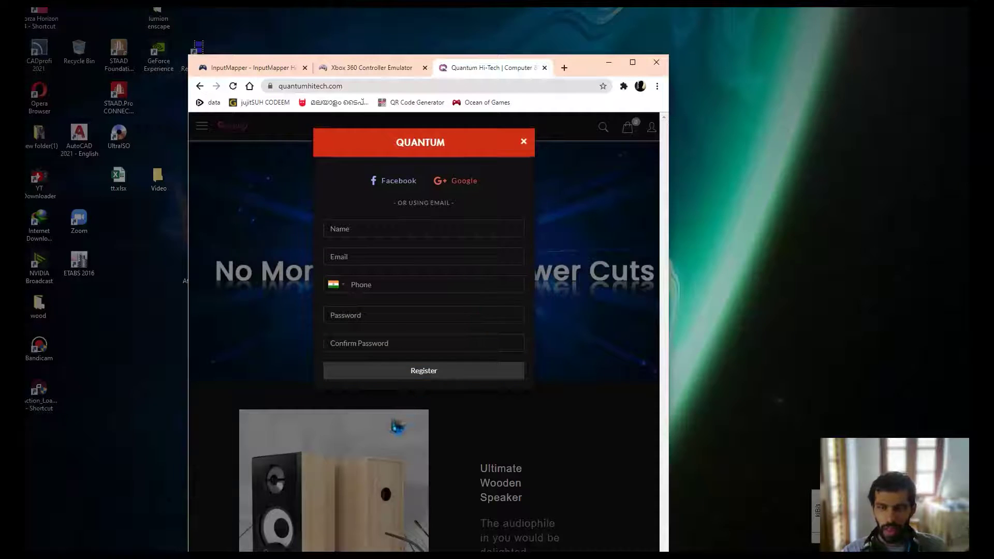
# Dismiss the registration popup and open the T-REX QHM7468 USB Game Pad page priced ₹399.00
pyautogui.click(524, 142)
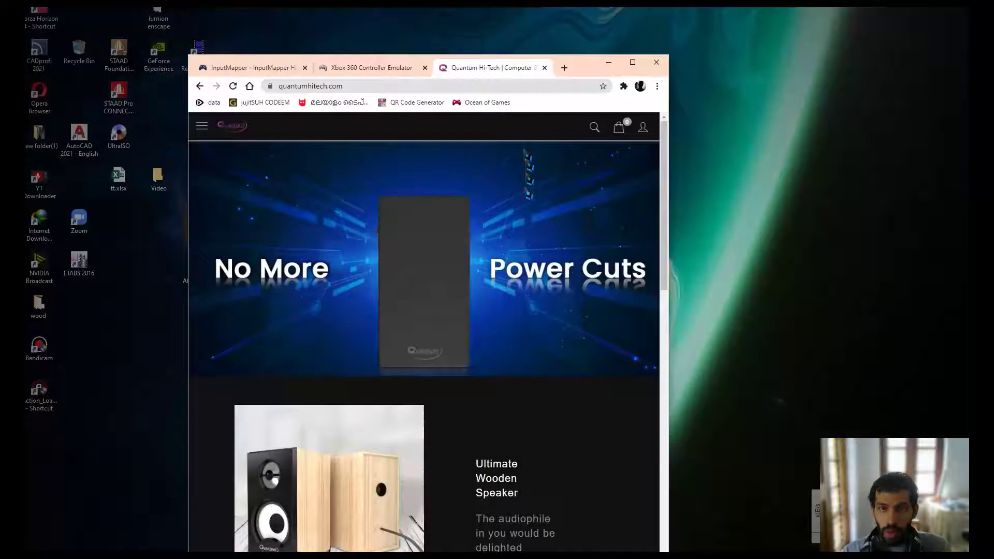
pyautogui.scroll(-15, 507, 382)
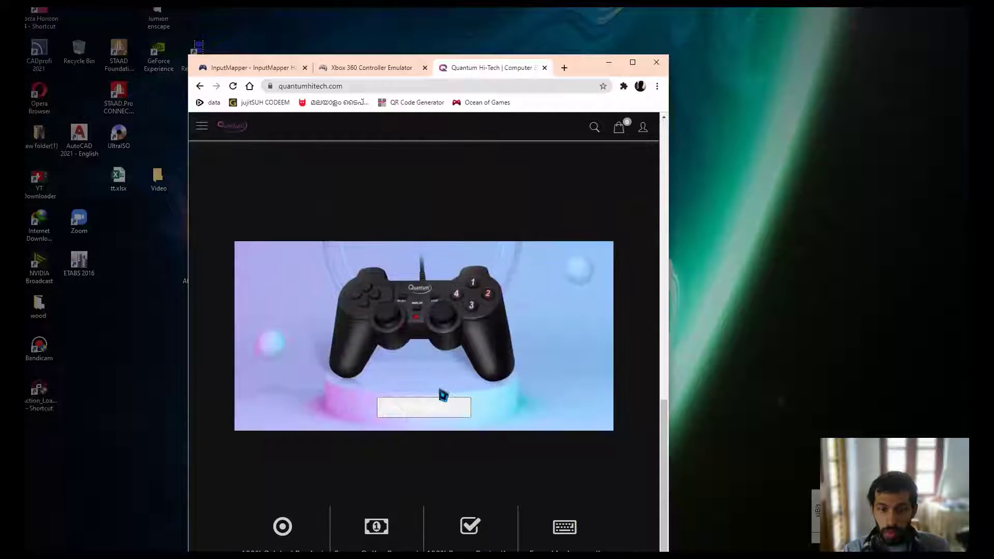
pyautogui.click(437, 385)
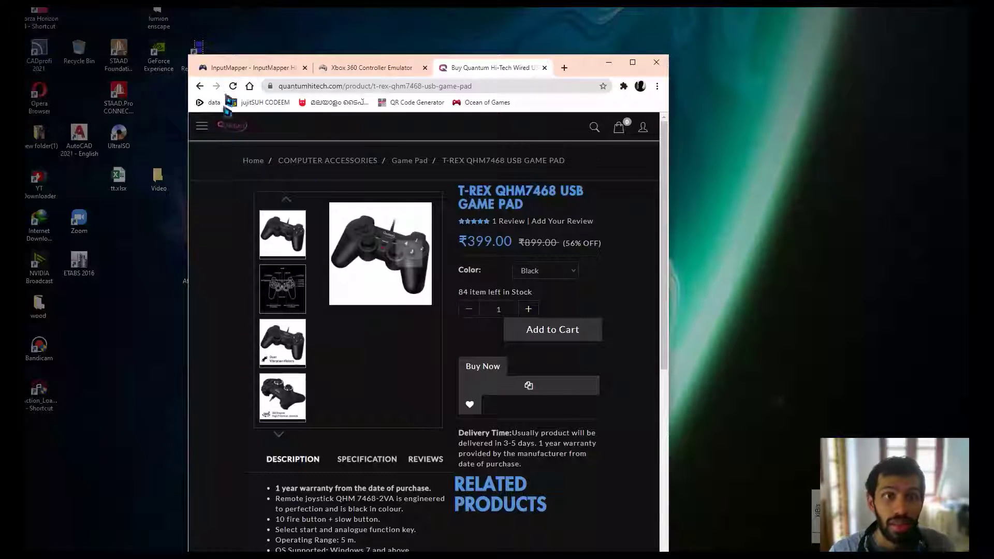
# Close the Xbox 360 Controller Emulator tab, review the InputMapper download page, and minimise the browser
pyautogui.click(251, 69)
pyautogui.click(364, 71)
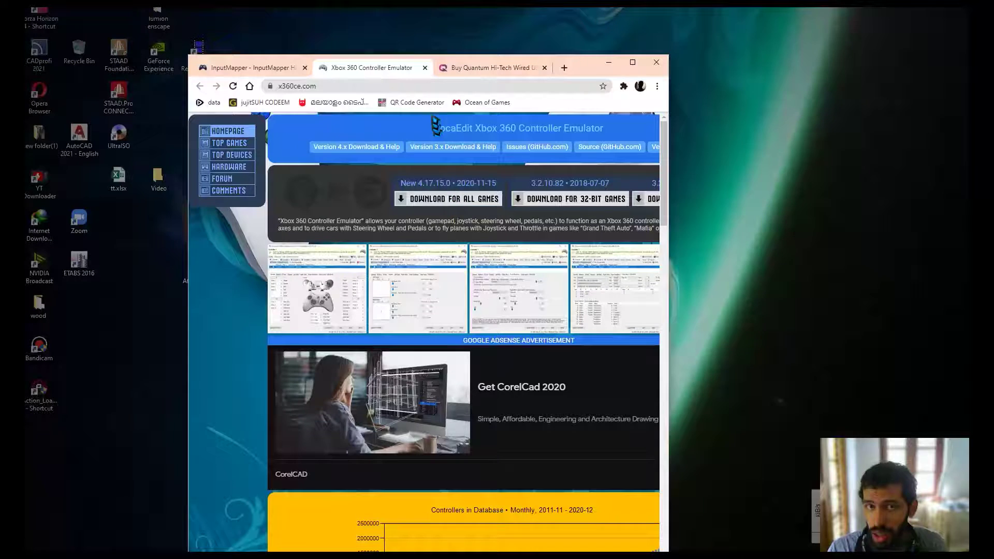
pyautogui.click(425, 68)
pyautogui.click(251, 68)
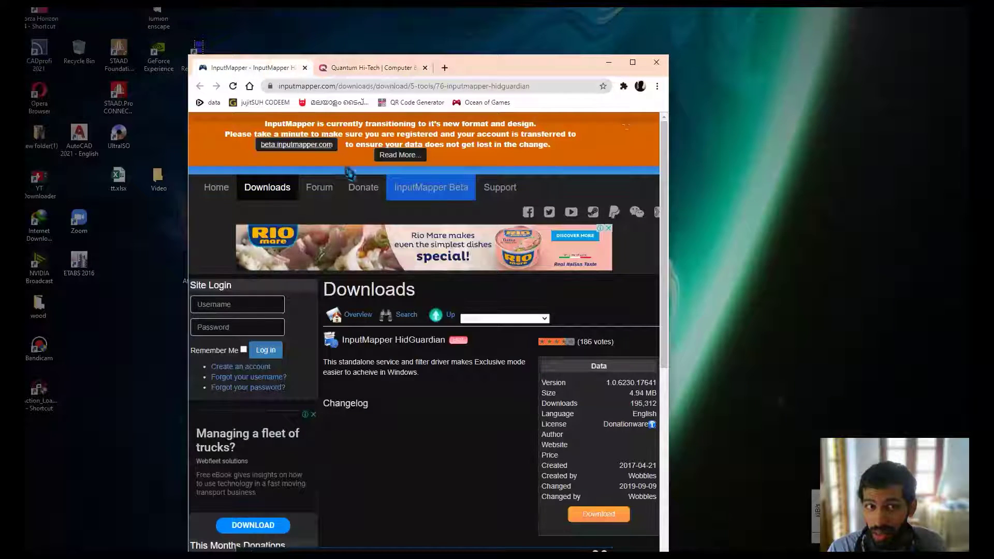
pyautogui.scroll(-3, 466, 277)
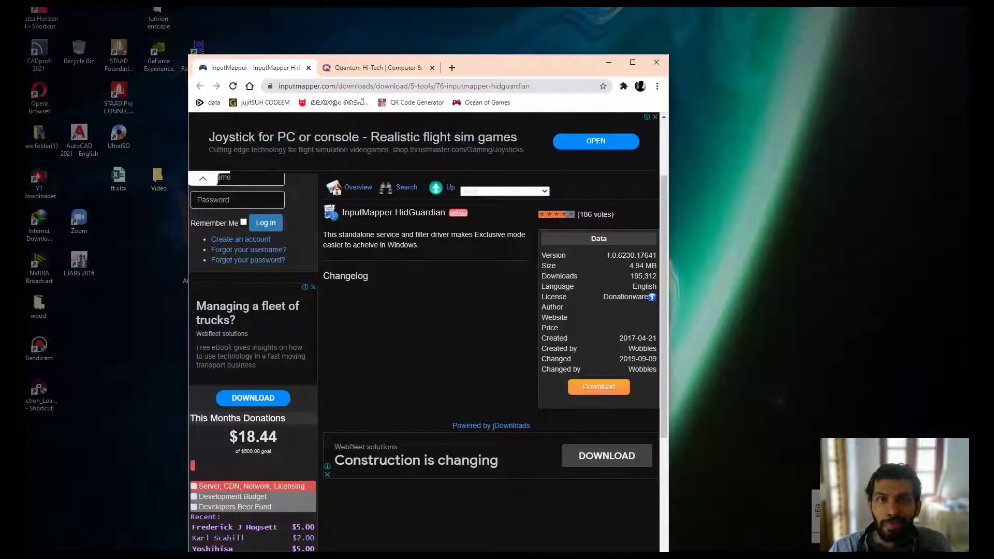
pyautogui.click(608, 62)
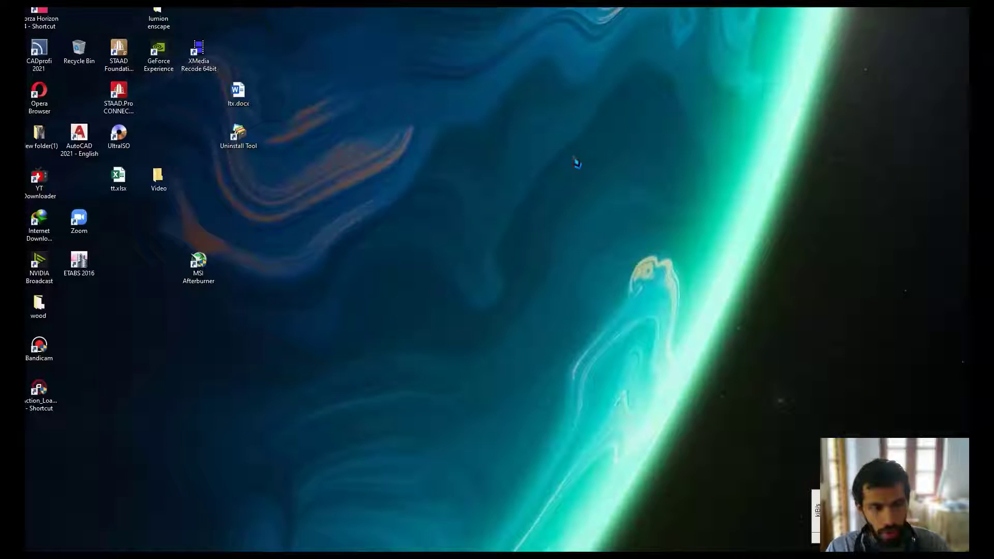
# Open Devices and Printers from a 'con' search in Start
pyautogui.press('super')
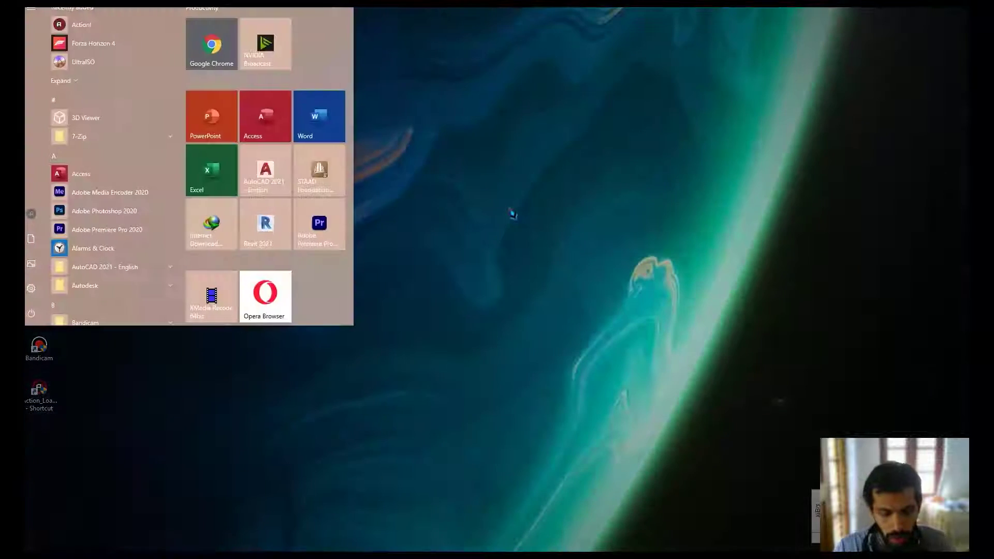
pyautogui.write('cont')
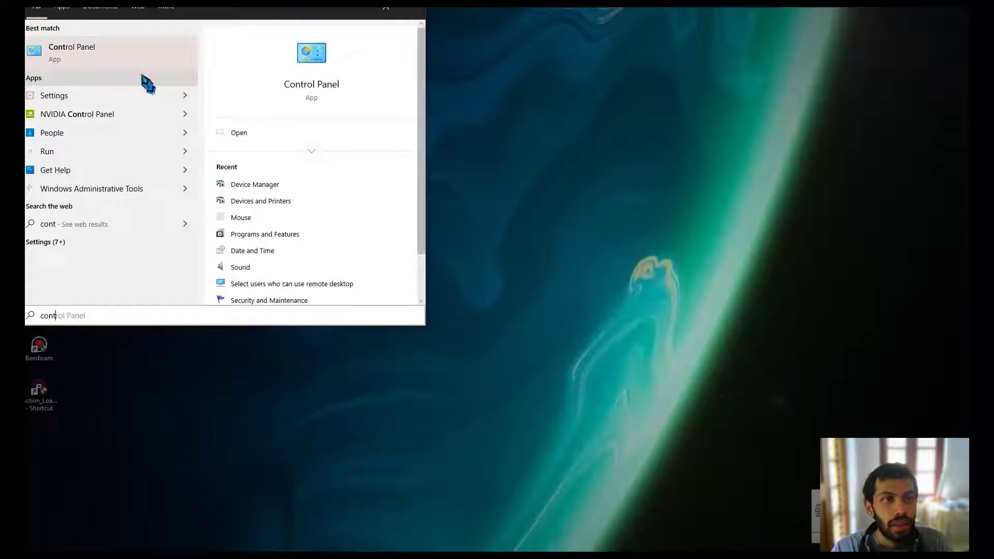
pyautogui.click(279, 205)
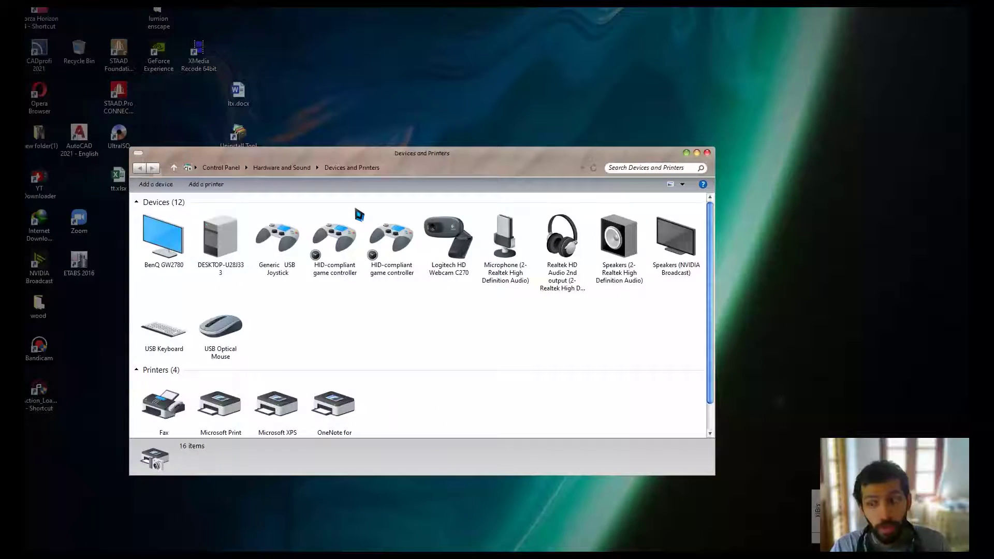
# Check the HID-compliant game controller's details, then bring up actions for the Generic USB Joystick
pyautogui.click(360, 216)
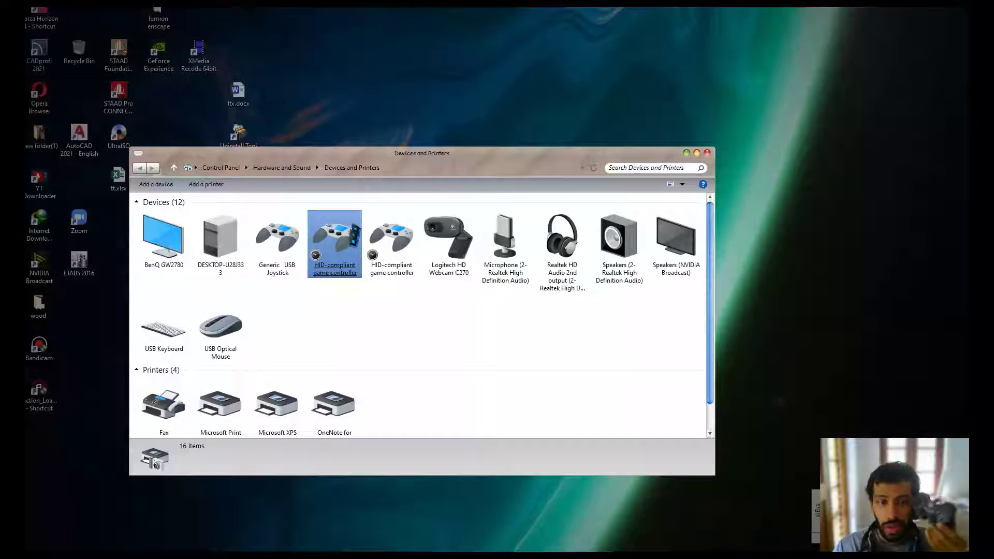
pyautogui.click(336, 276)
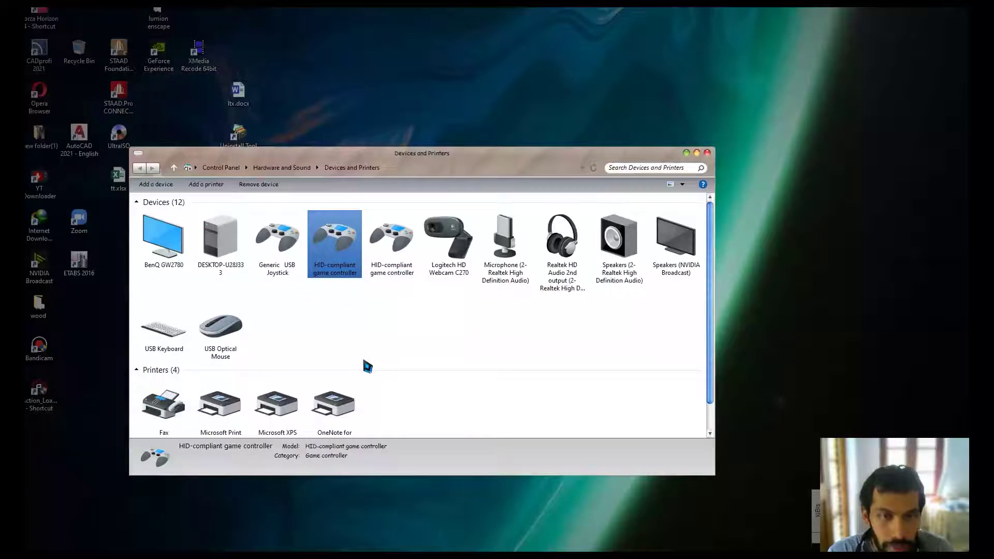
pyautogui.click(360, 340)
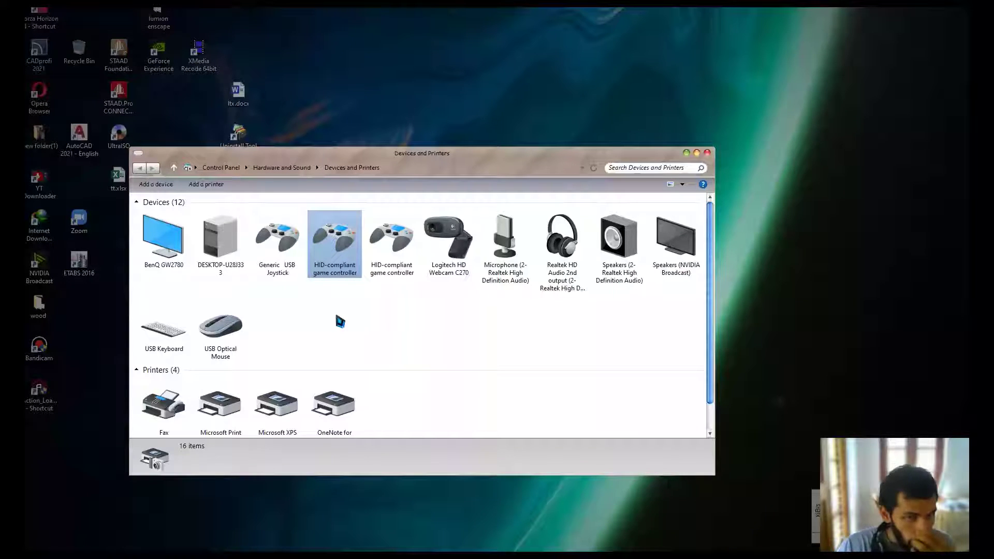
pyautogui.click(283, 268)
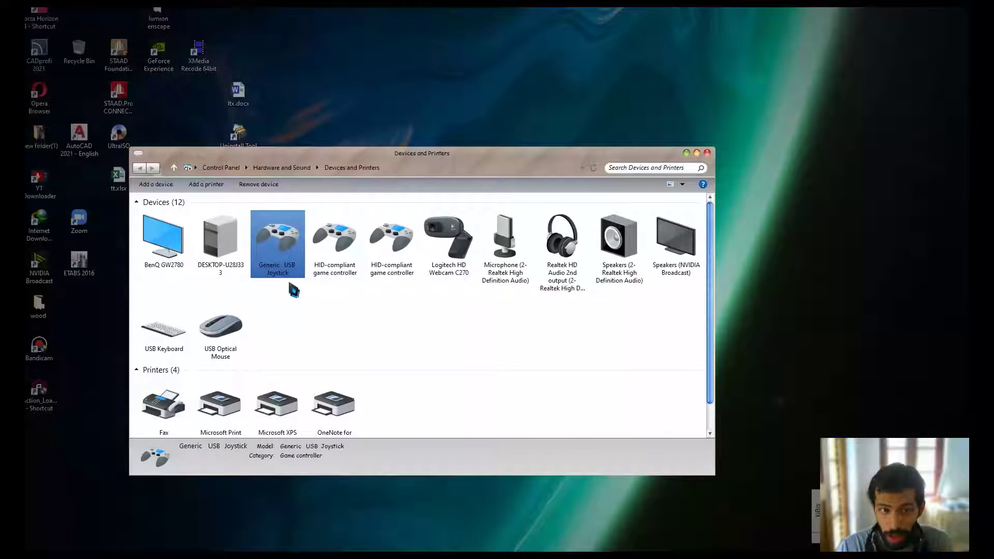
pyautogui.rightClick(283, 260)
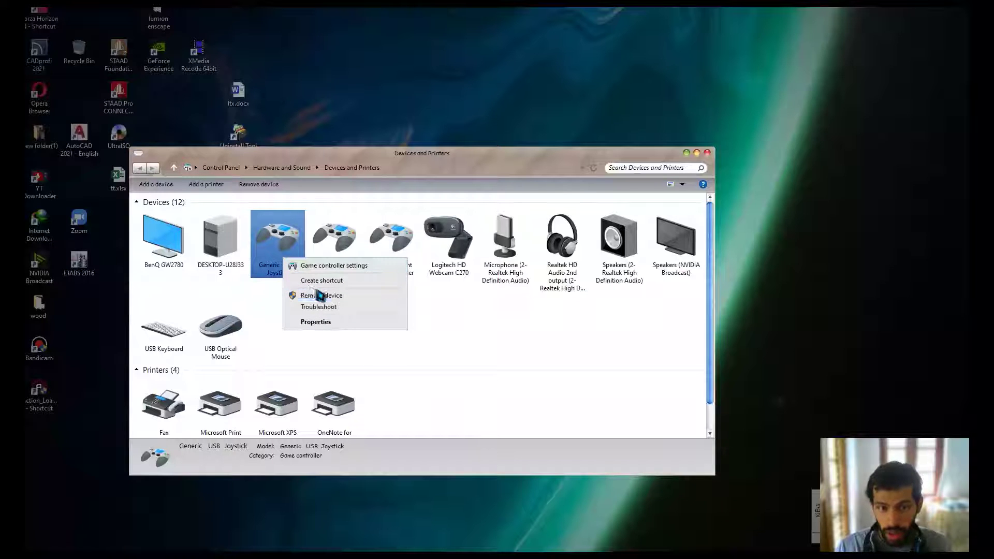
# Open the Generic USB Joystick's properties and its HID-compliant game controller function properties
pyautogui.click(321, 322)
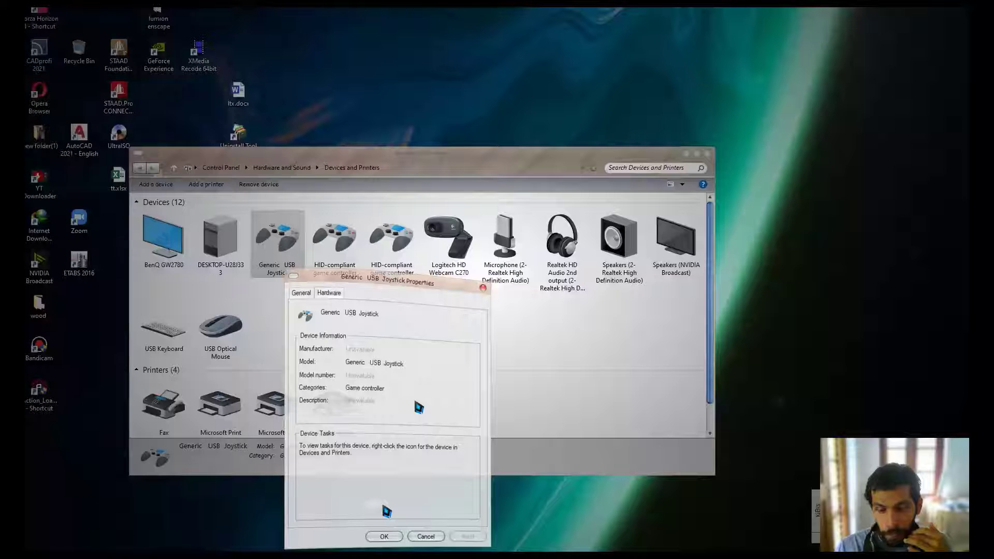
pyautogui.click(329, 280)
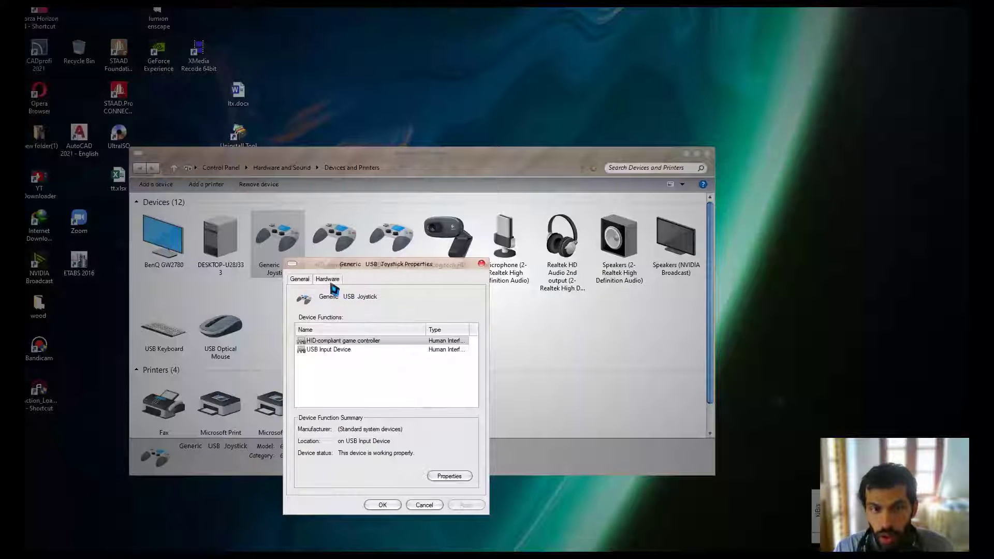
pyautogui.click(355, 350)
pyautogui.click(357, 341)
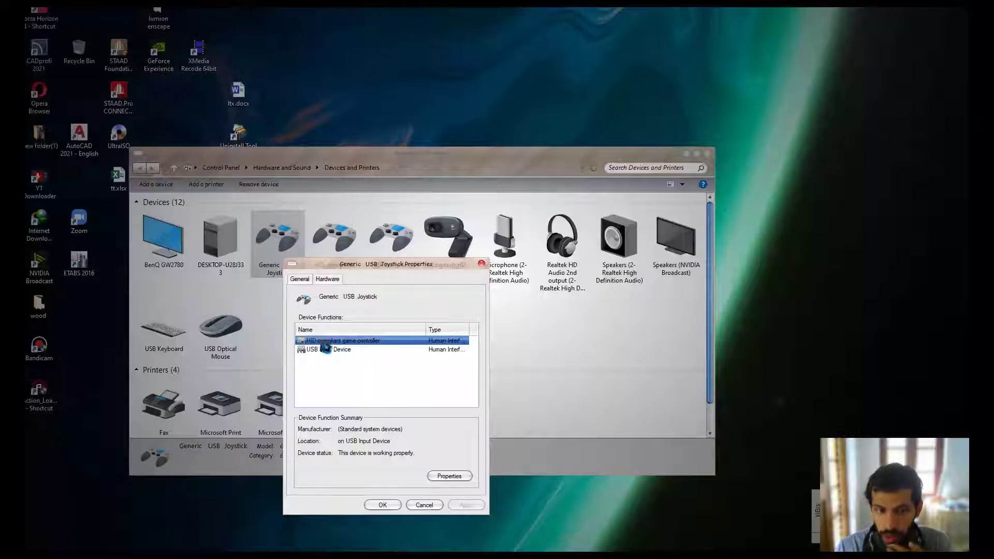
pyautogui.click(447, 475)
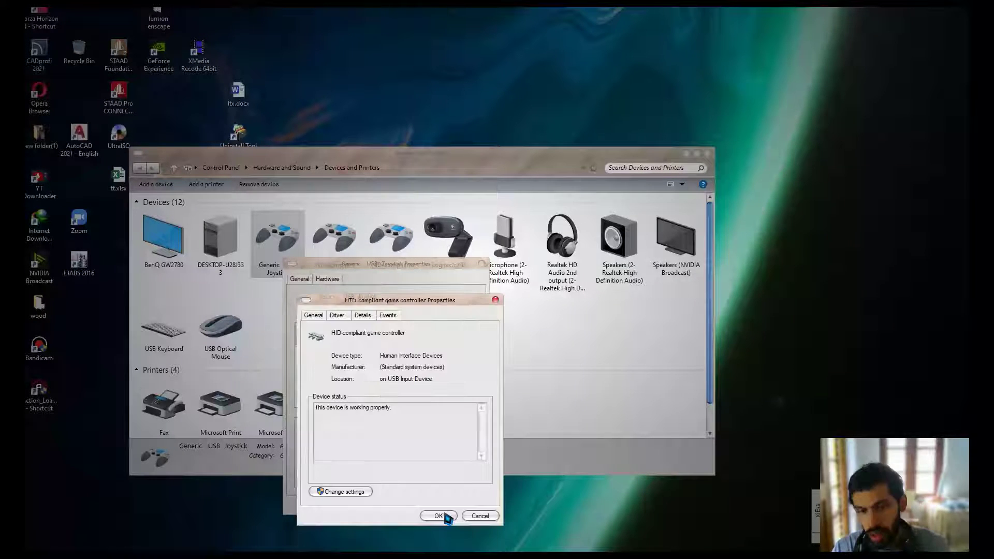
# Show the controller's Hardware Ids and copy all six IDs
pyautogui.click(371, 317)
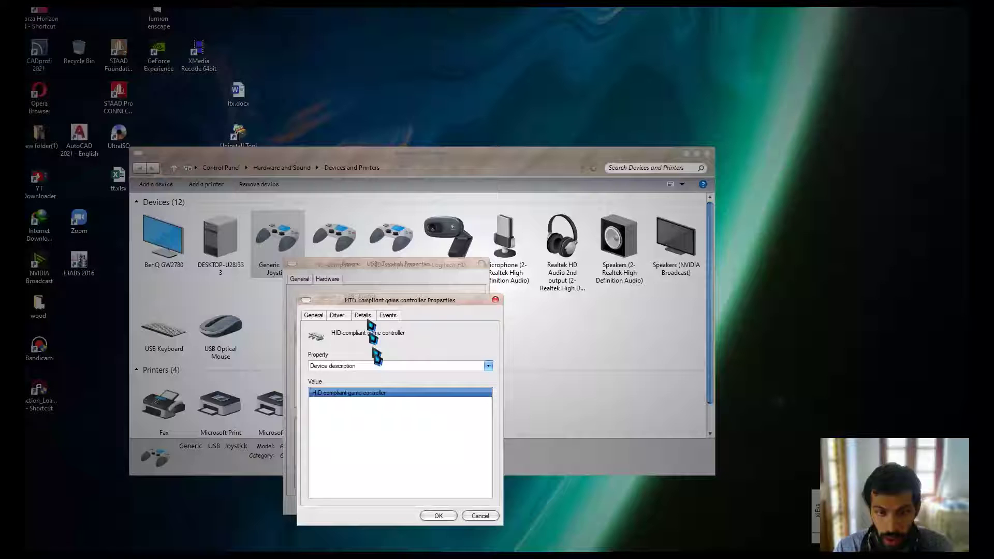
pyautogui.click(375, 366)
pyautogui.click(375, 366)
pyautogui.scroll(-1, 375, 366)
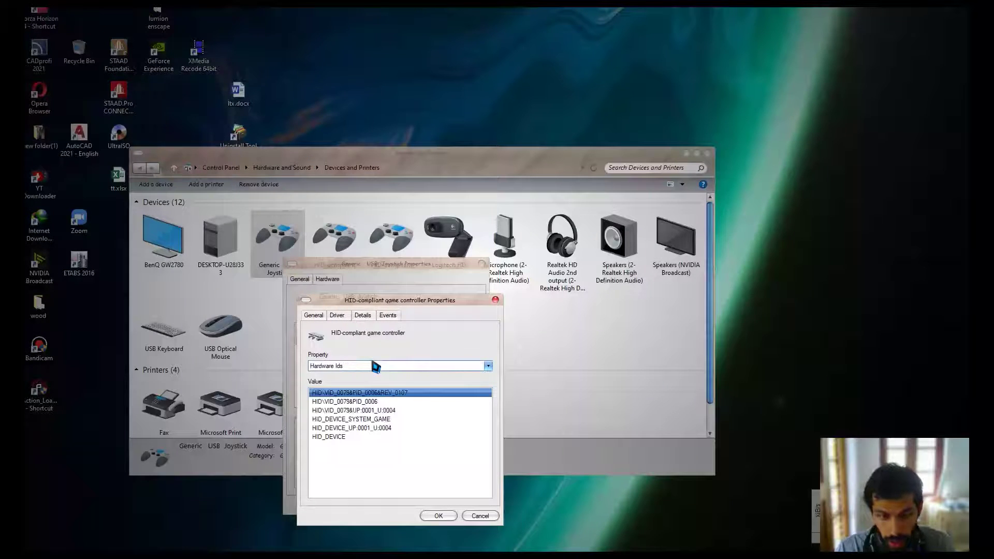
pyautogui.click(369, 393)
pyautogui.keyDown('ctrl'); pyautogui.click(361, 436); pyautogui.keyUp('ctrl')
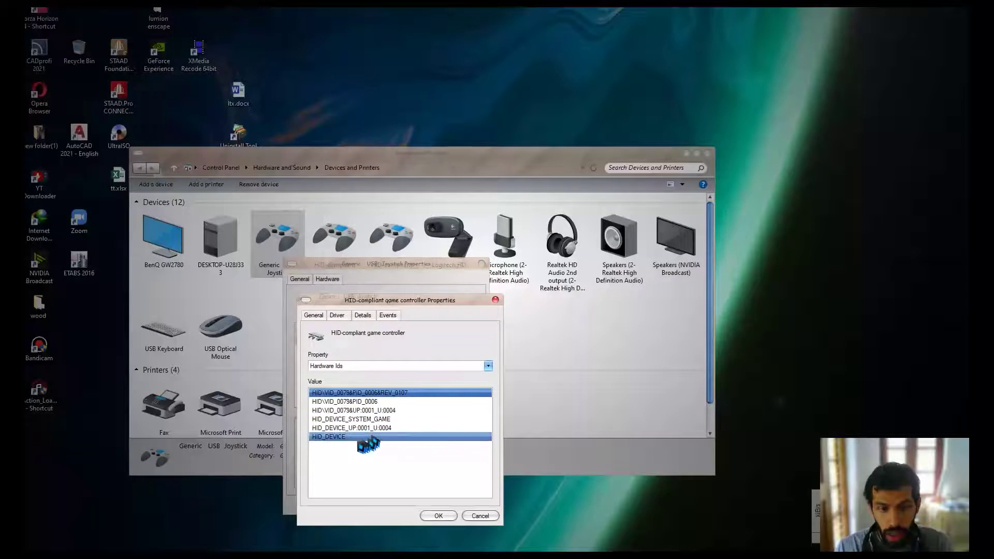
pyautogui.hotkey('ctrl', 'a')
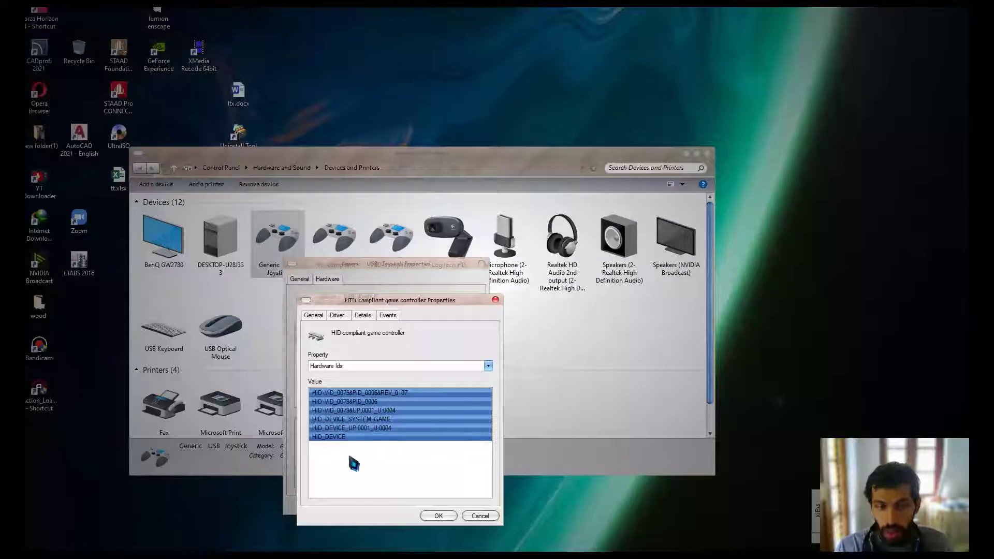
pyautogui.rightClick(354, 422)
pyautogui.click(388, 428)
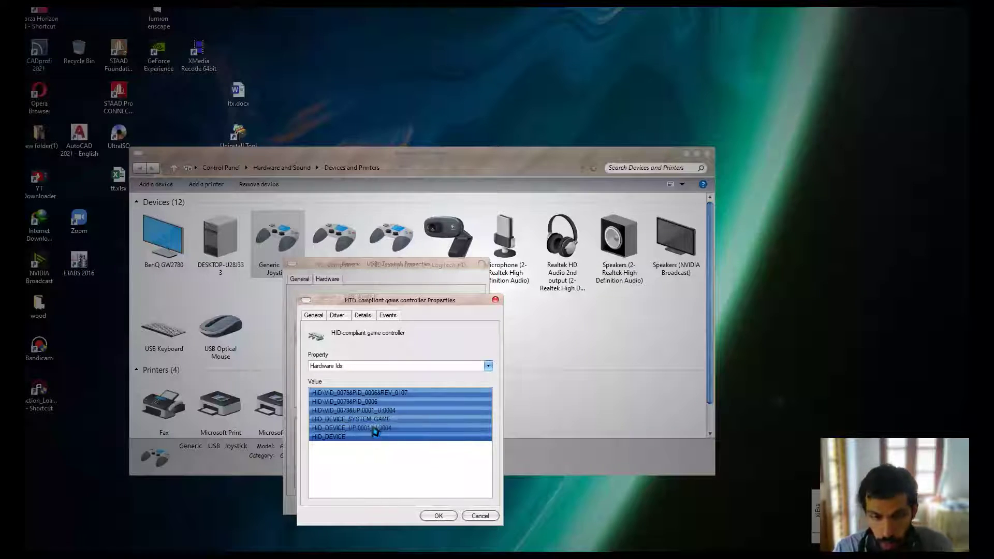
# Close both properties dialogs and the Devices and Printers window
pyautogui.click(454, 516)
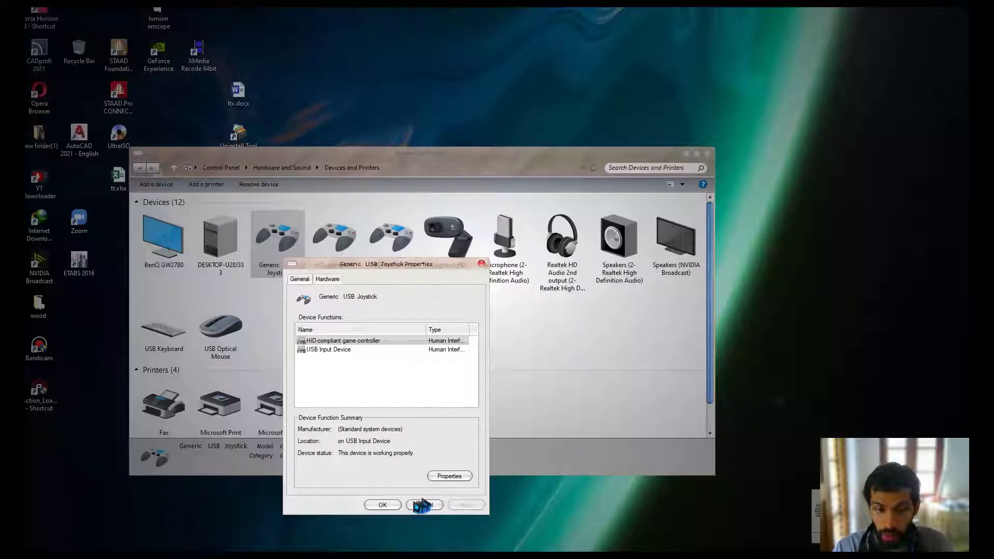
pyautogui.click(383, 505)
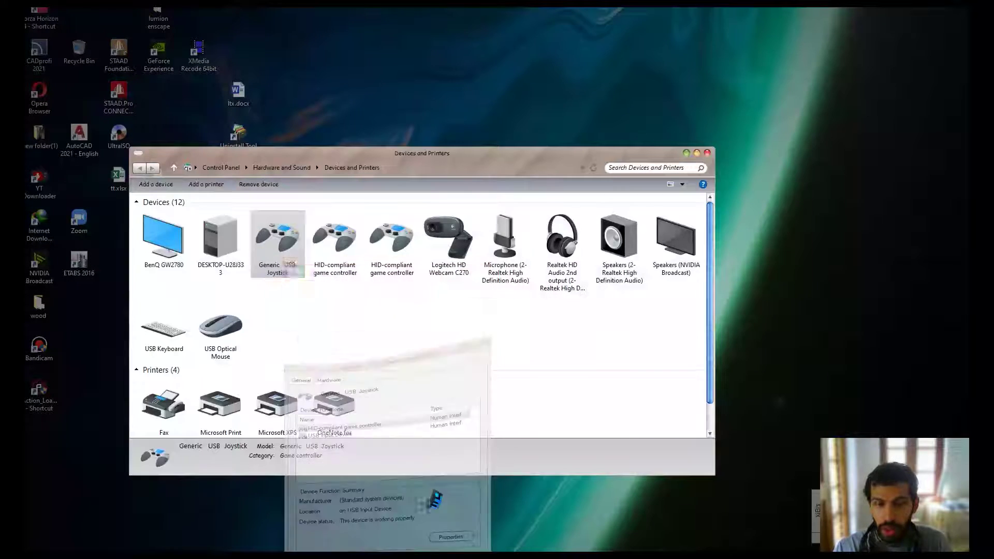
pyautogui.click(707, 154)
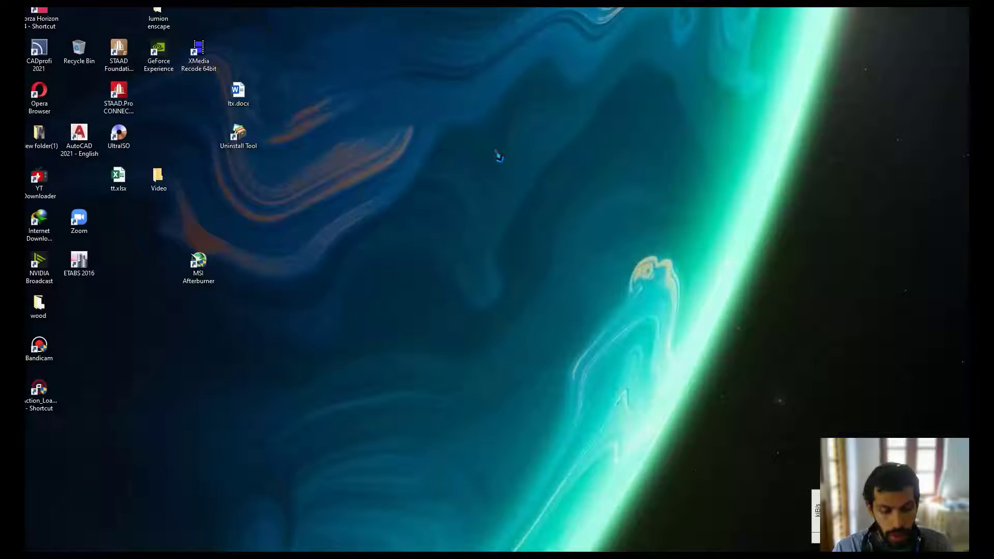
# Launch Registry Editor from a 'reg' search in Start
pyautogui.press('super')
pyautogui.write('reg')
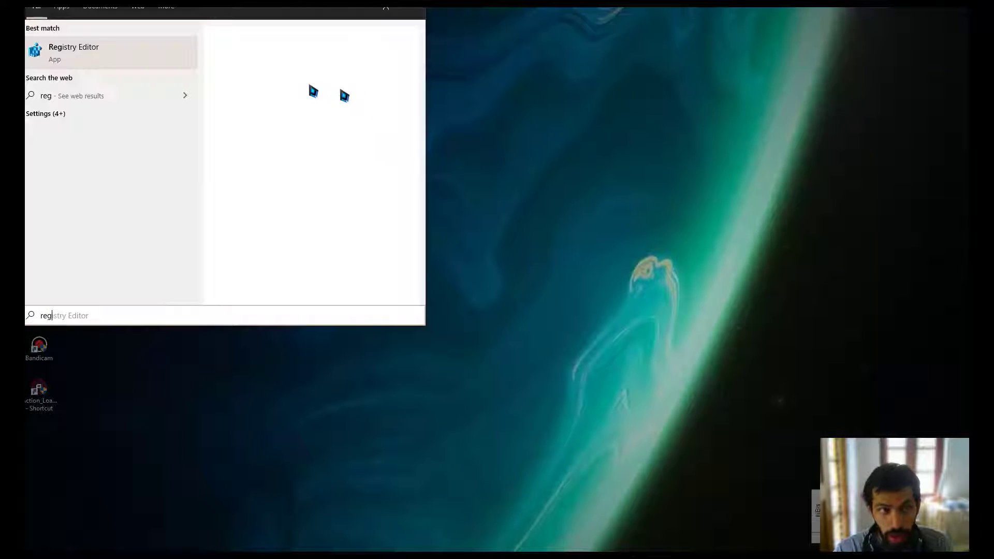
pyautogui.click(135, 55)
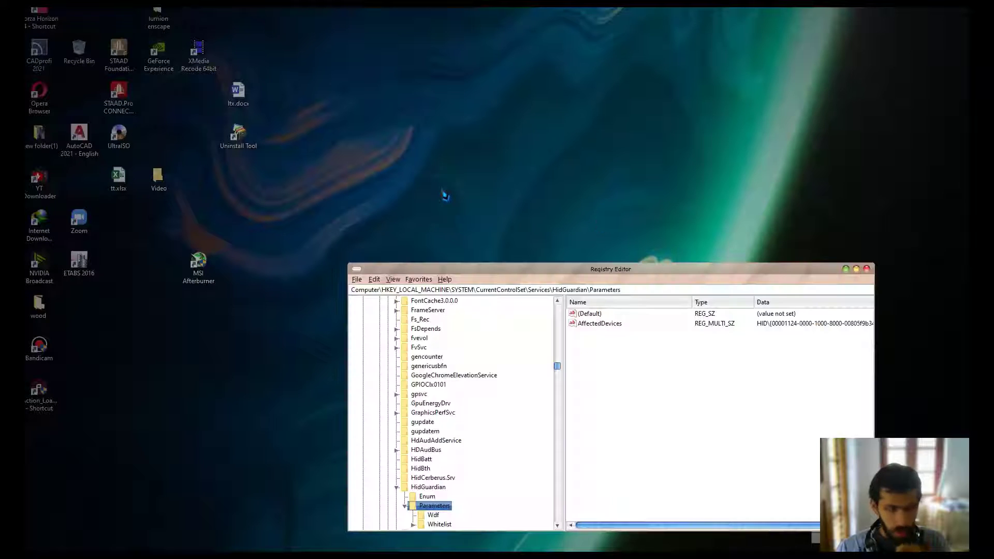
# Enlarge the window and bring up options for the HidGuardian Parameters AffectedDevices value
pyautogui.moveTo(510, 264); pyautogui.dragTo(510, 245)
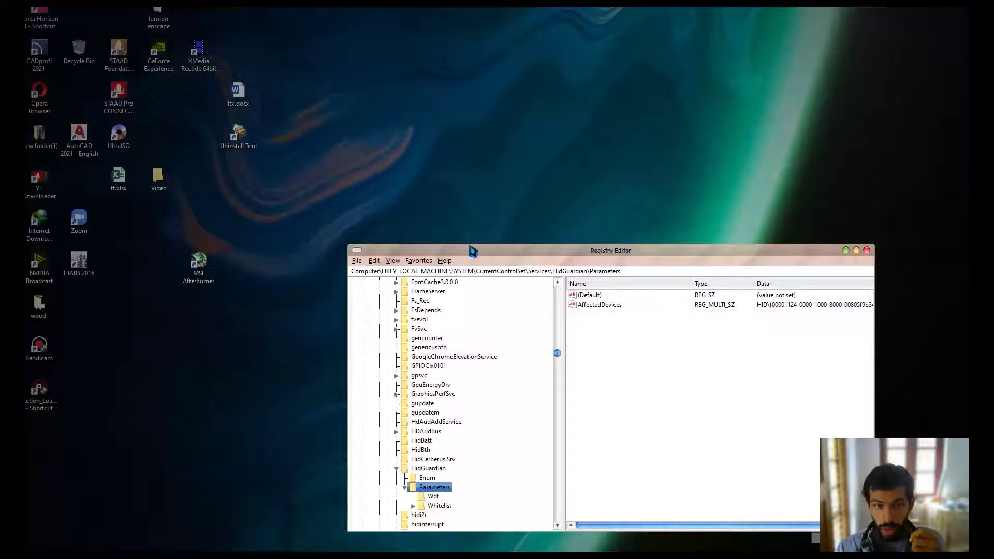
pyautogui.moveTo(621, 273); pyautogui.dragTo(358, 285)
pyautogui.click(381, 272)
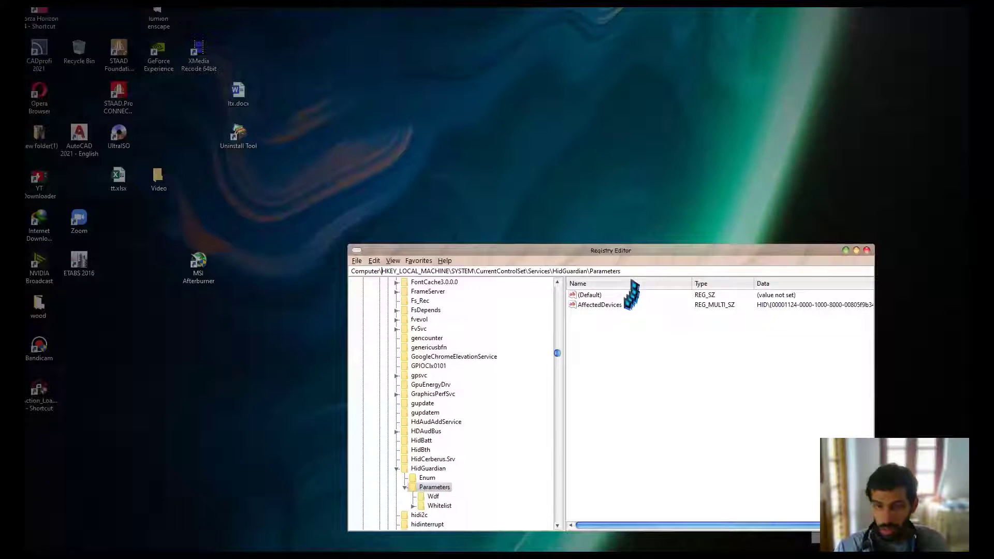
pyautogui.rightClick(599, 306)
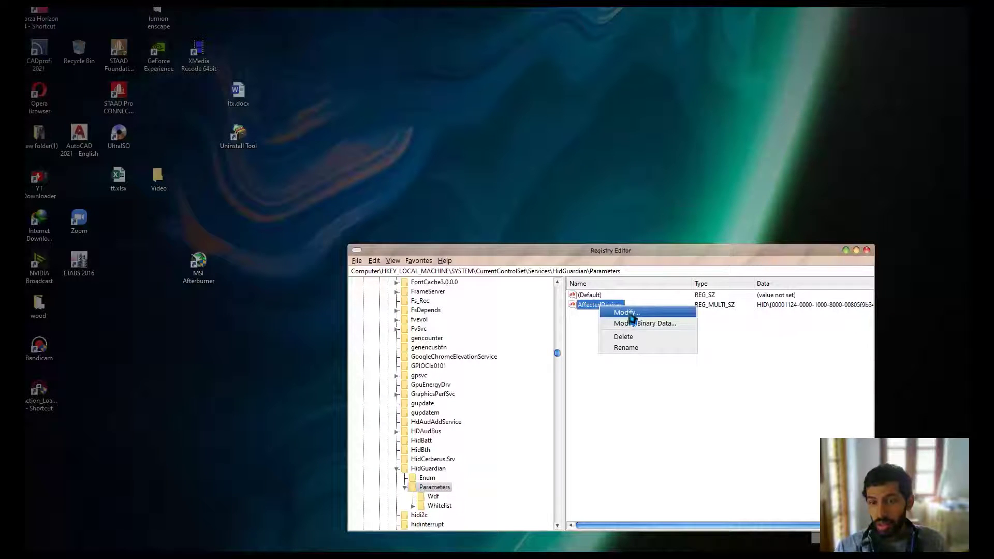
# Open AffectedDevices for editing and add a blank line, then cancel unchanged and close Registry Editor
pyautogui.click(615, 312)
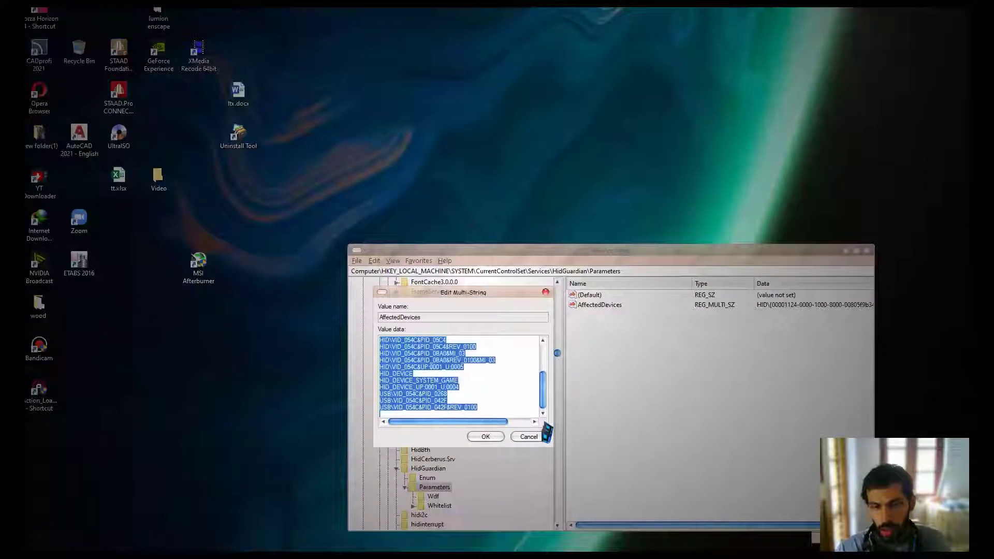
pyautogui.click(499, 413)
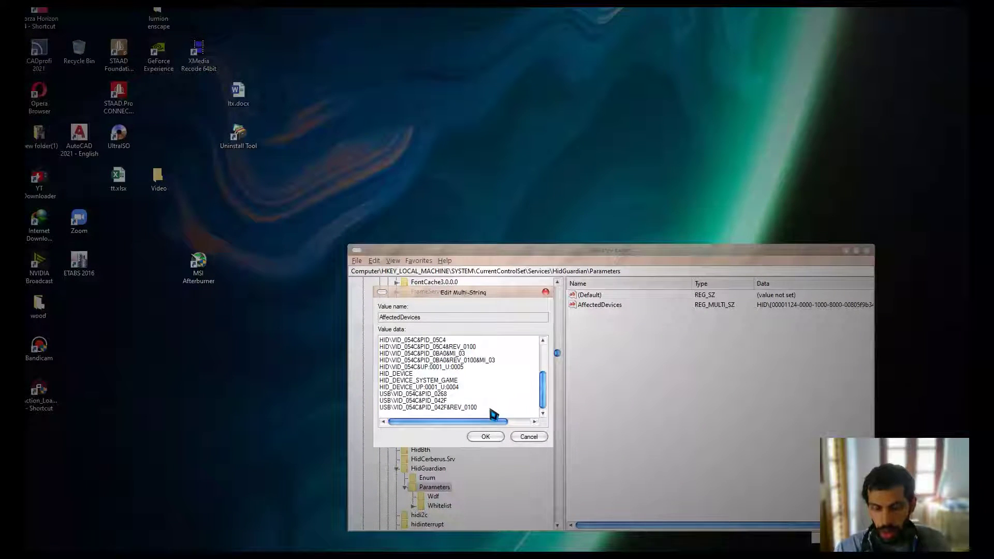
pyautogui.press('Return')
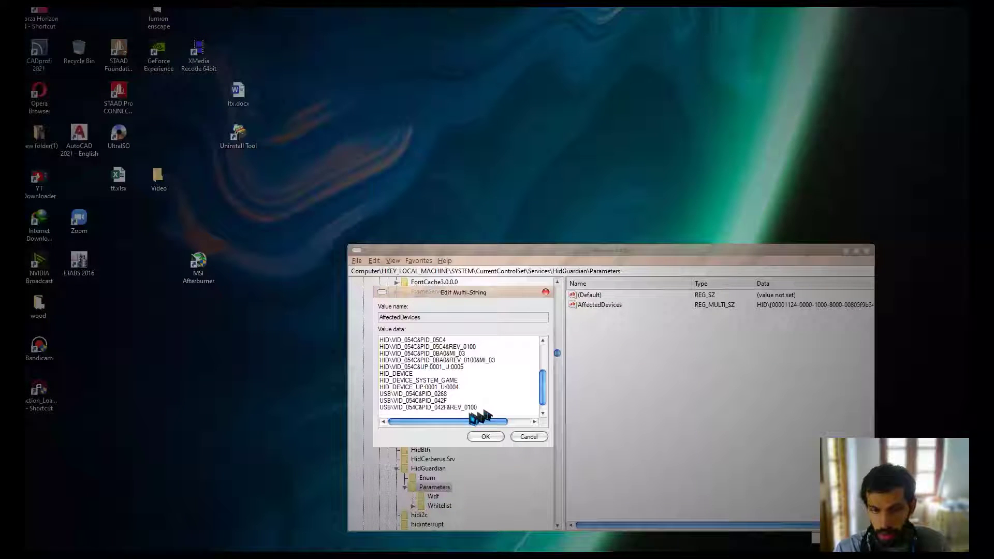
pyautogui.rightClick(470, 414)
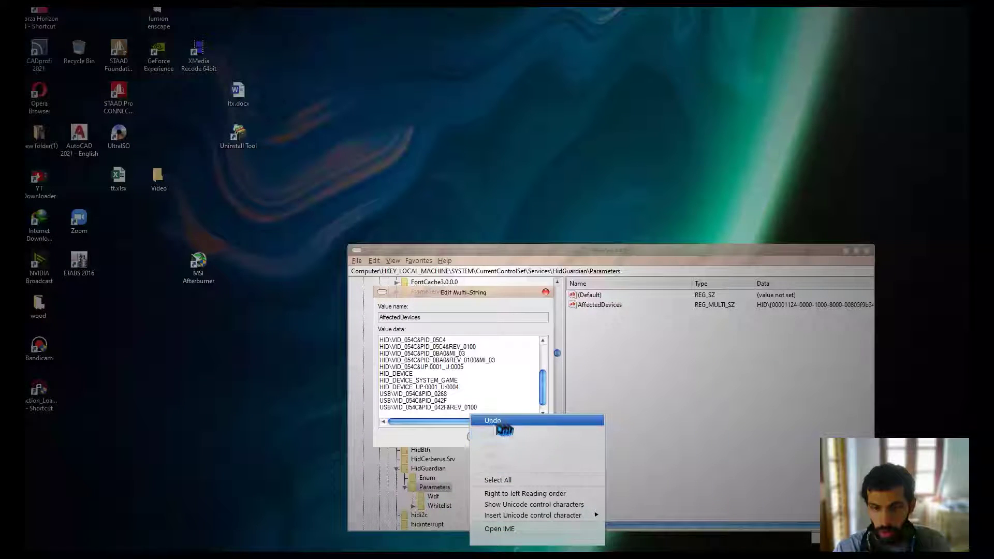
pyautogui.click(448, 419)
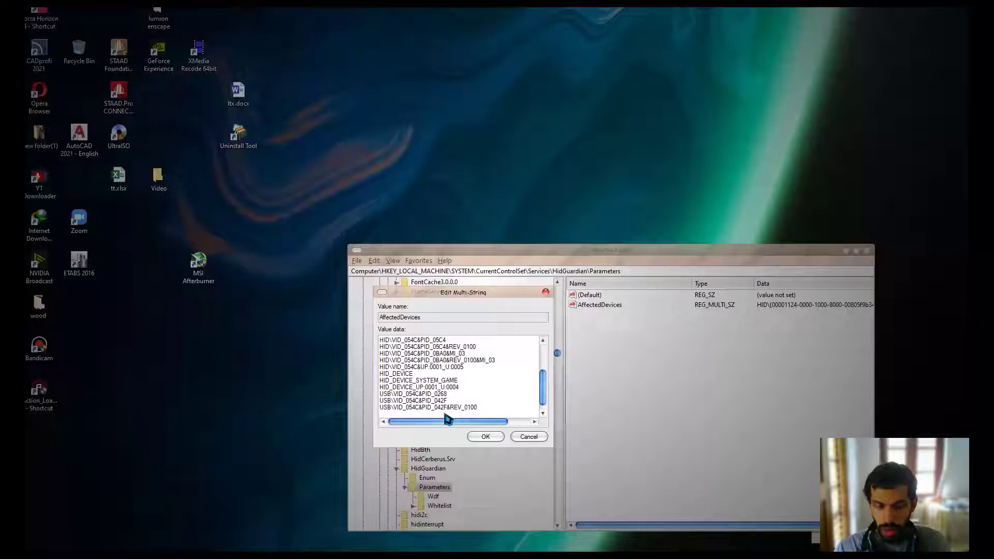
pyautogui.click(530, 437)
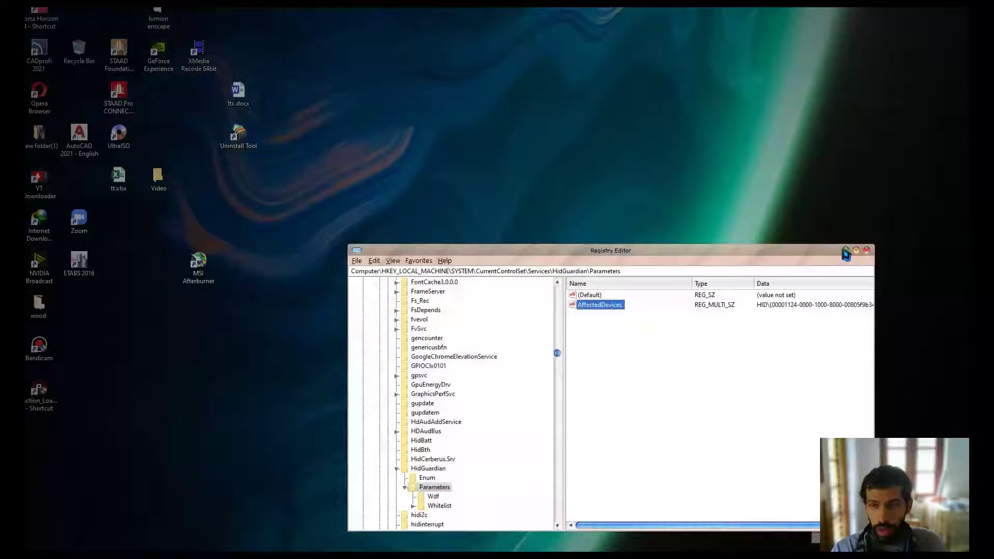
pyautogui.click(866, 250)
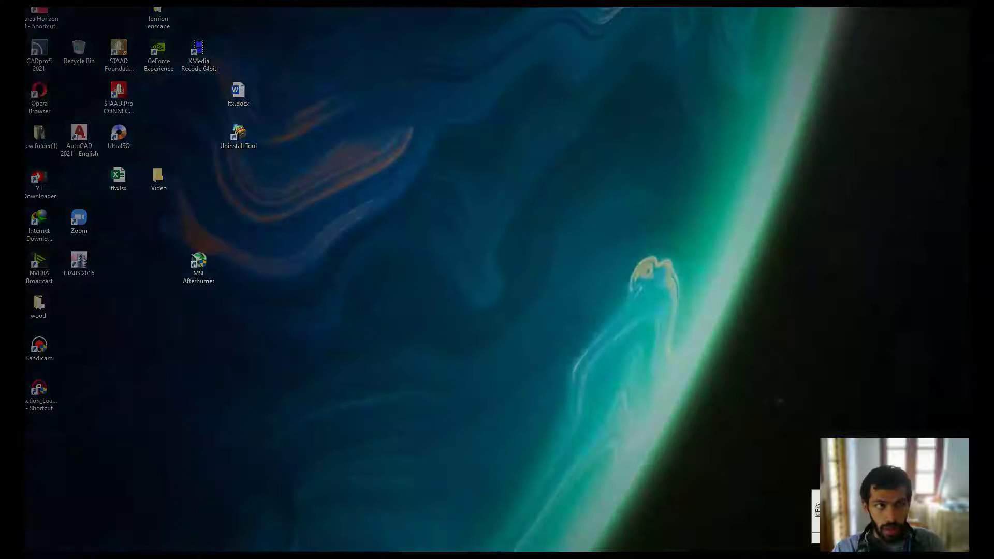
# Open Downloads in File Explorer and run x360ce.exe as administrator
pyautogui.press('super+e')
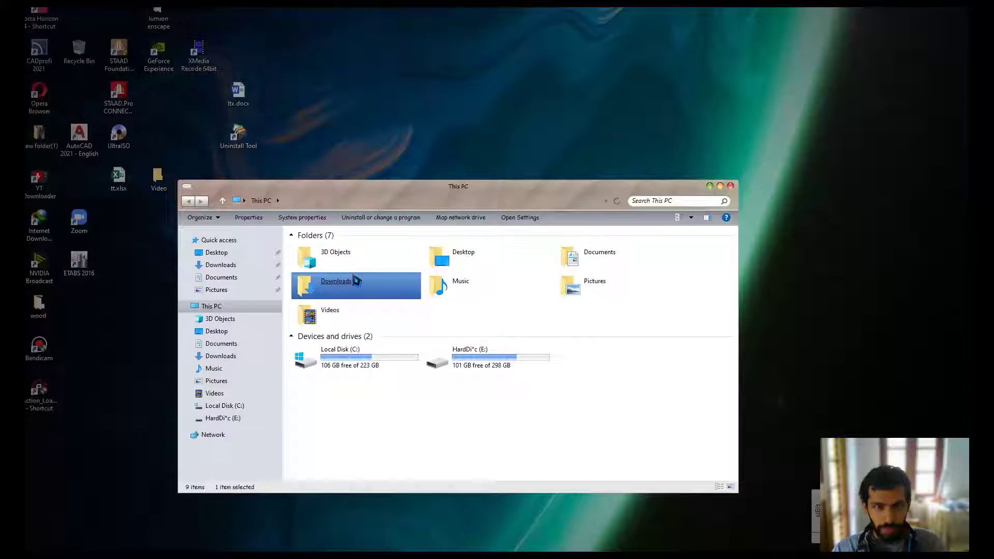
pyautogui.doubleClick(355, 282)
pyautogui.scroll(-5, 433, 316)
pyautogui.click(403, 333)
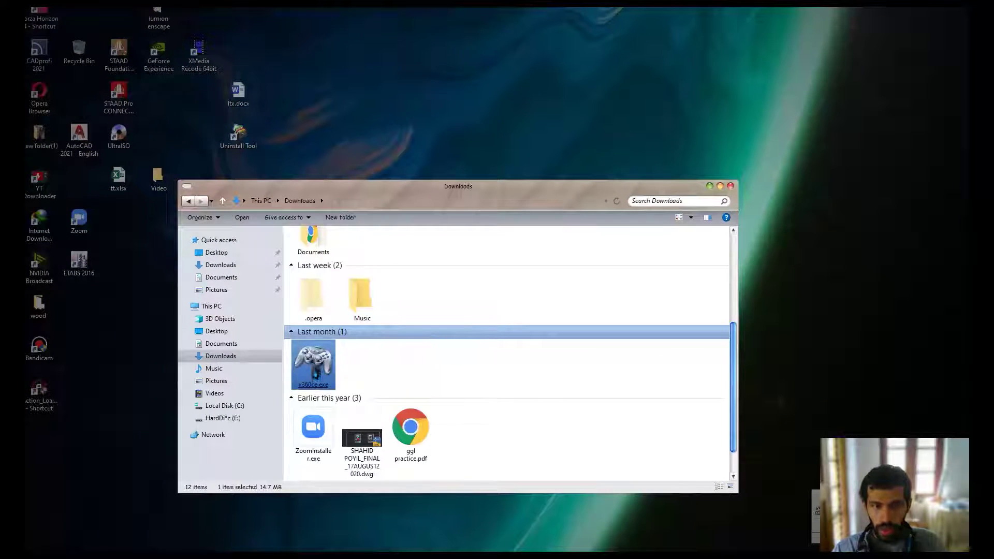
pyautogui.click(314, 368)
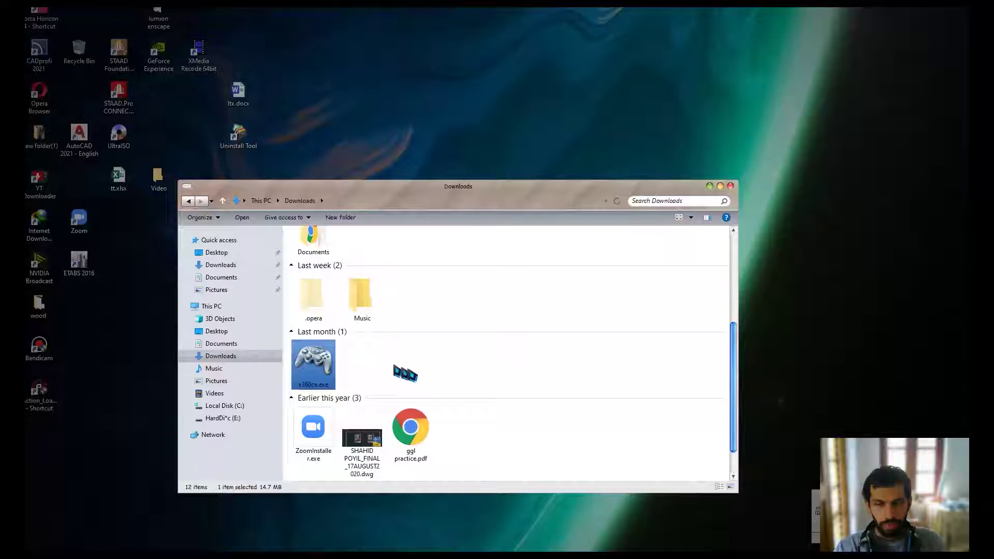
pyautogui.moveTo(383, 196); pyautogui.dragTo(466, 175)
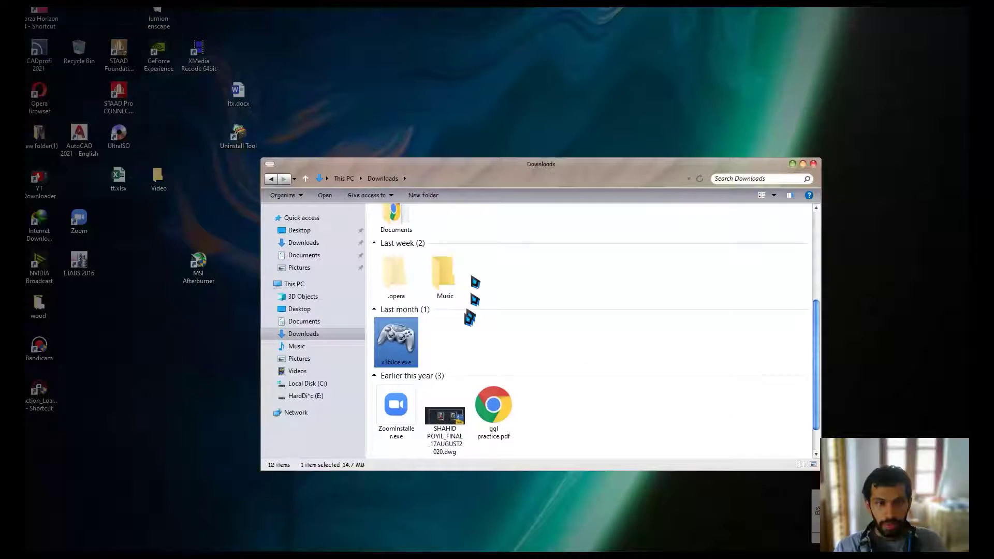
pyautogui.rightClick(401, 331)
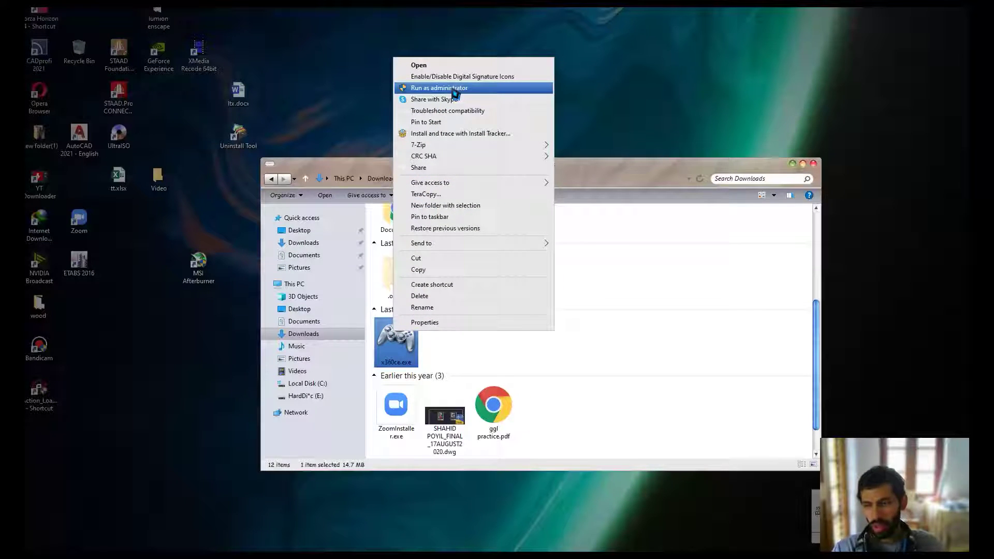
pyautogui.click(453, 91)
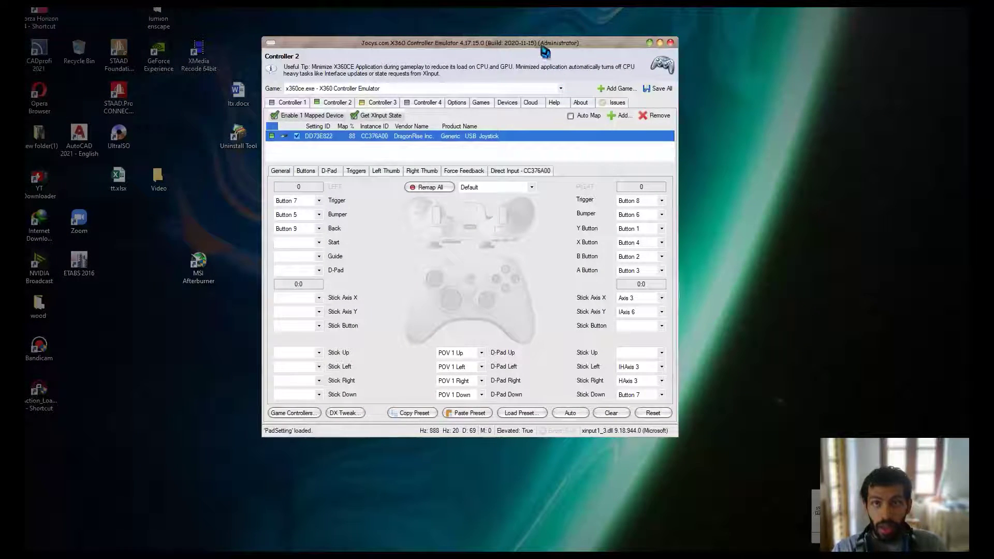
# Review the Controller 1–3 tabs, then add the Generic USB Joystick mapping on Controller 4
pyautogui.moveTo(544, 50); pyautogui.dragTo(571, 96)
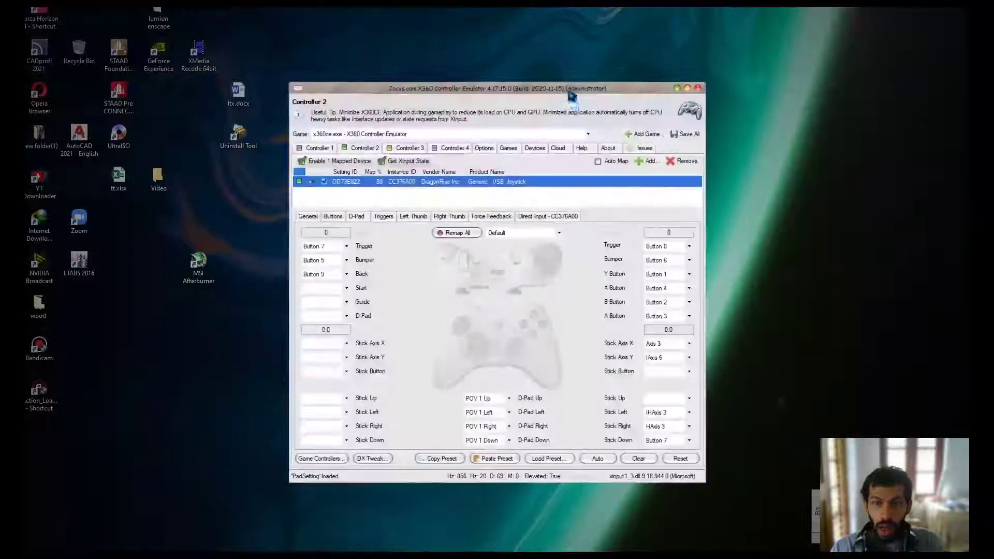
pyautogui.click(331, 150)
pyautogui.click(362, 150)
pyautogui.click(406, 151)
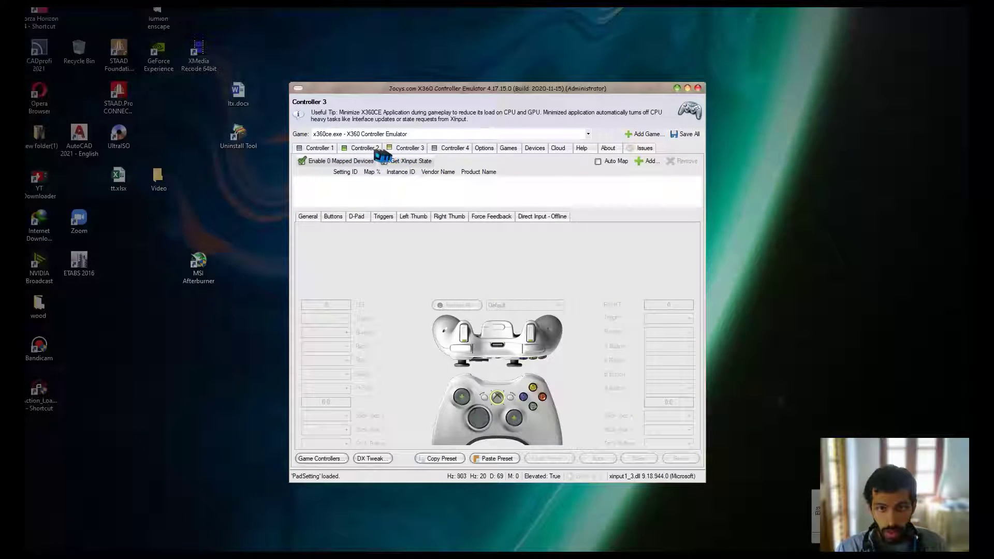
pyautogui.click(367, 150)
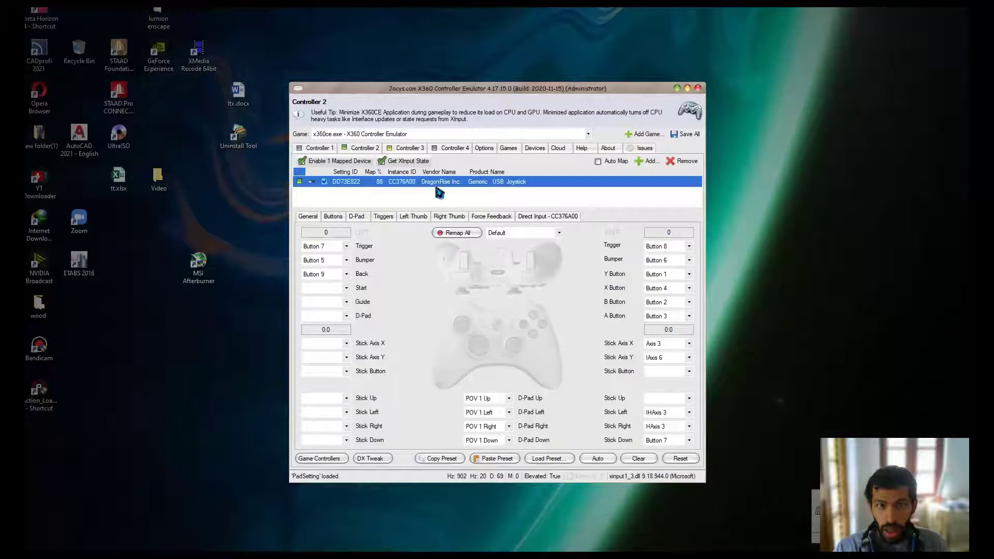
pyautogui.click(451, 148)
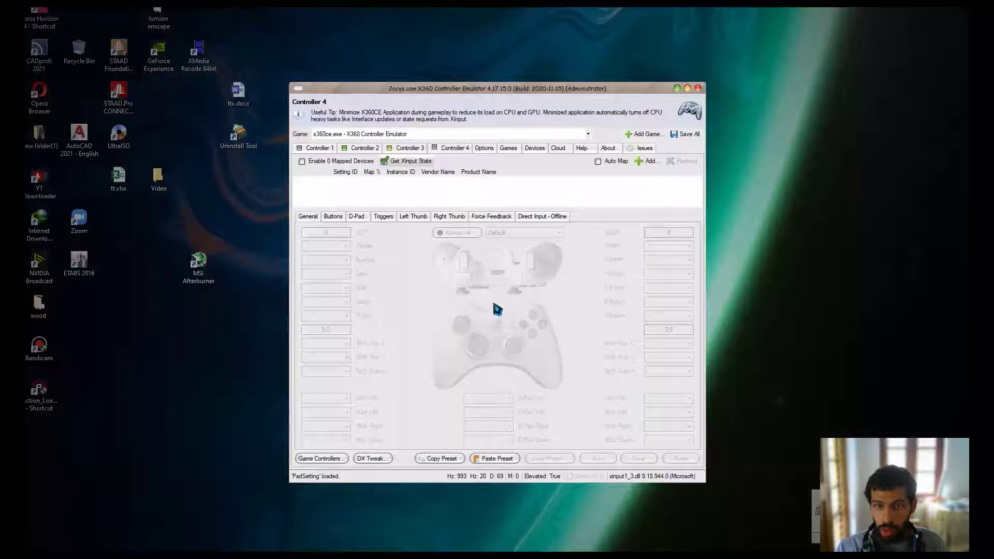
pyautogui.click(647, 161)
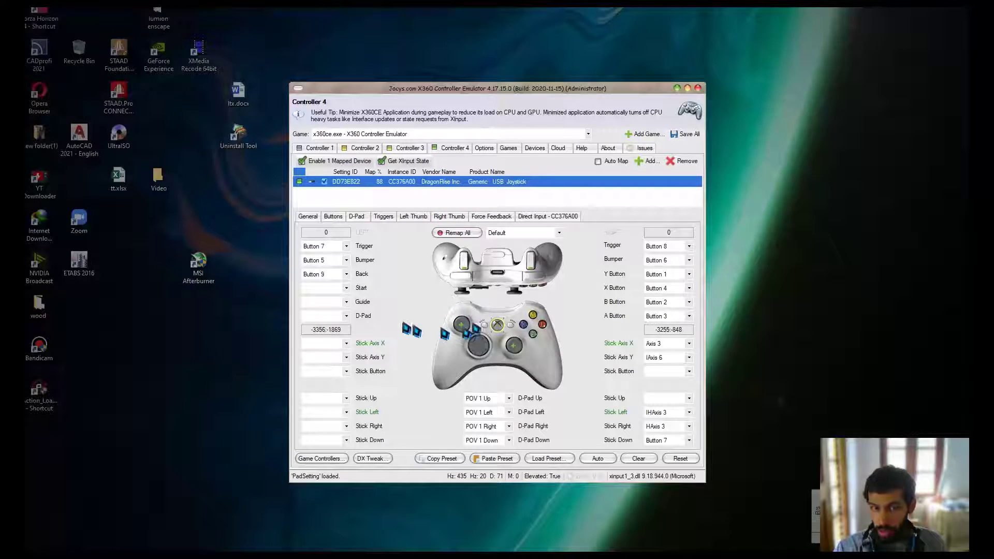
# Choose Record in the left Trigger dropdown to capture a joystick button for it
pyautogui.click(345, 248)
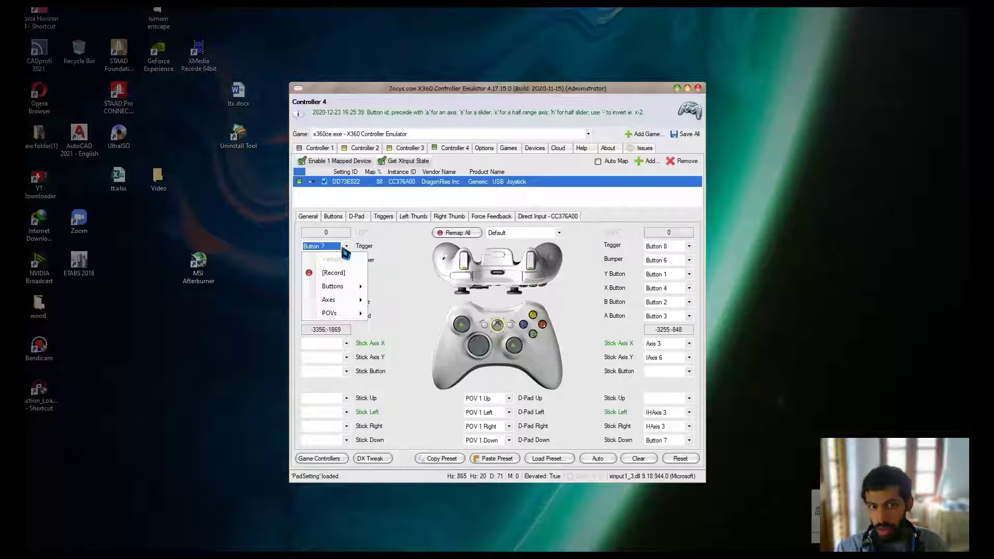
pyautogui.click(344, 252)
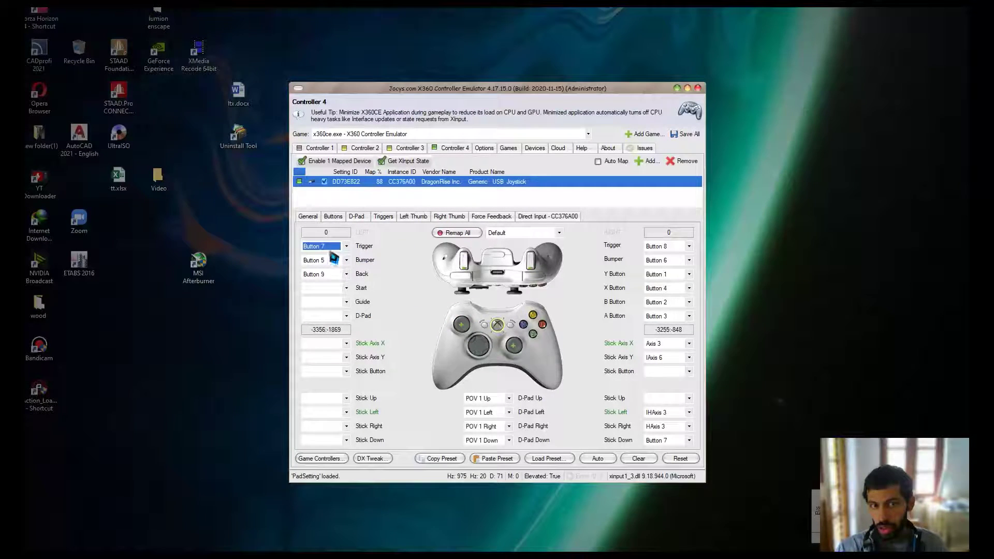
pyautogui.click(345, 246)
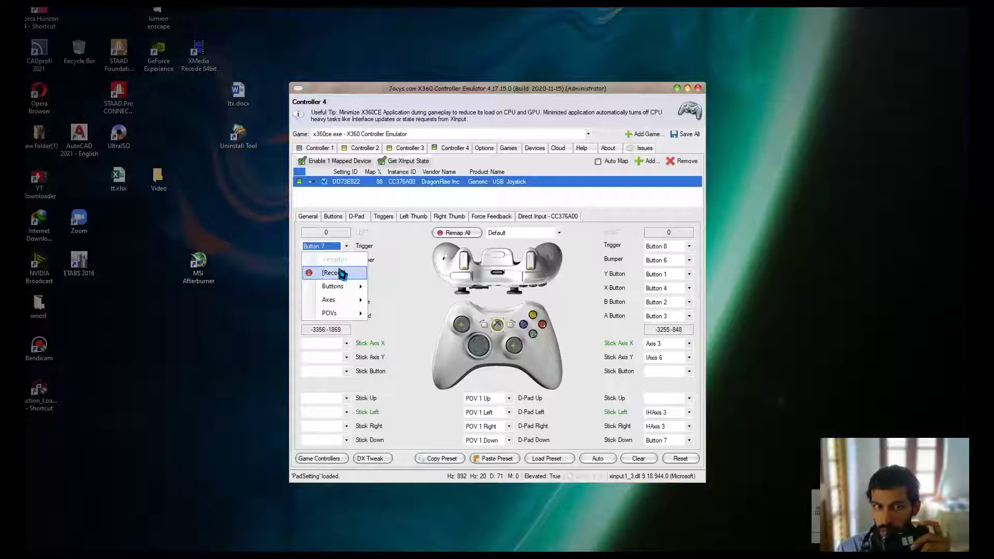
pyautogui.click(343, 272)
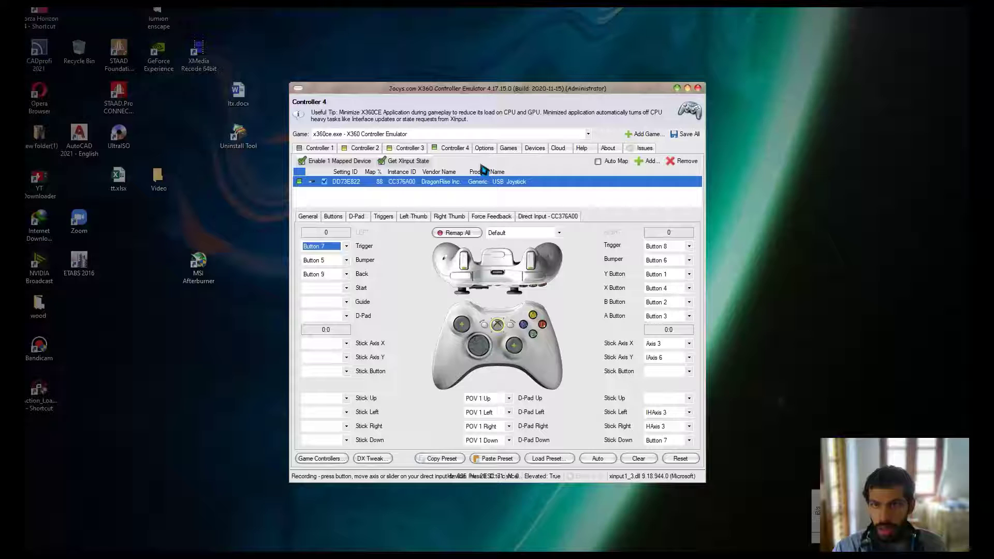
# Check the Game list, locate Microsoft.SunriseBaseGame in the FH4 folder, and close that Explorer window
pyautogui.click(486, 134)
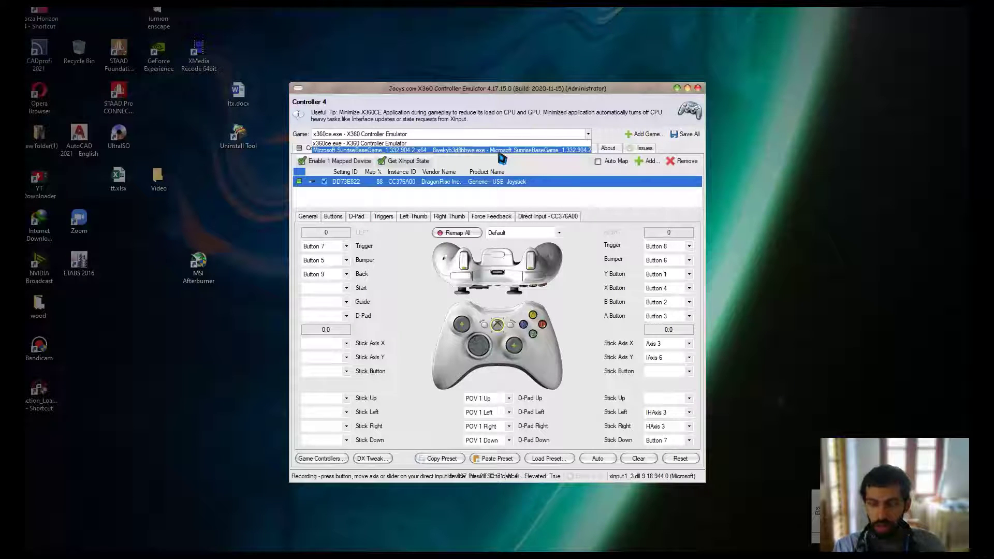
pyautogui.hotkey('alt', 'Tab')
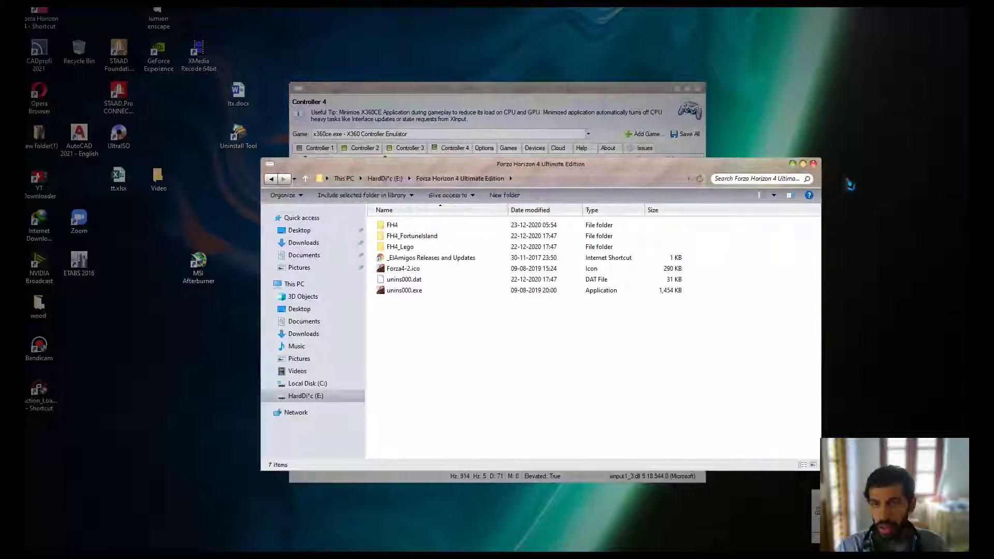
pyautogui.doubleClick(453, 226)
pyautogui.scroll(-8, 523, 413)
pyautogui.click(523, 413)
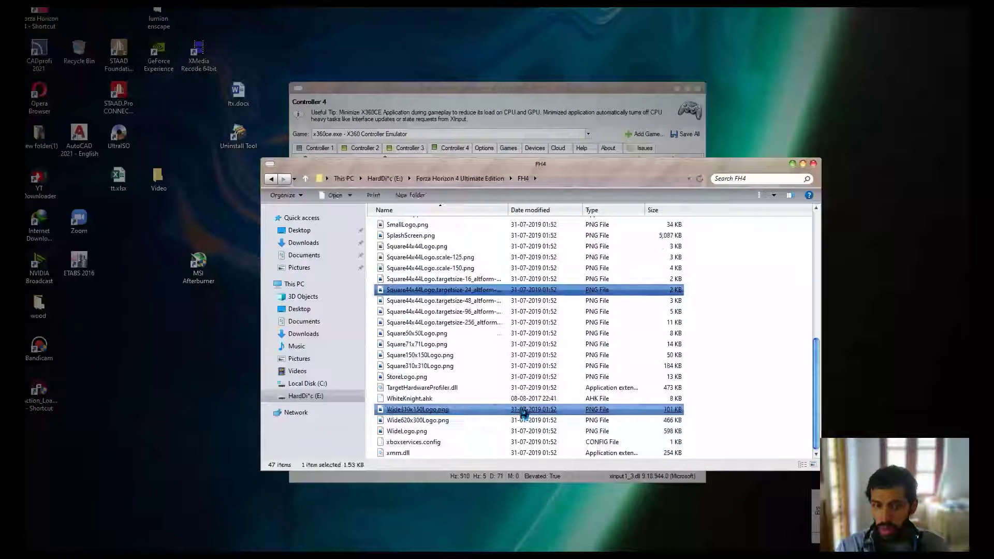
pyautogui.scroll(8, 524, 409)
pyautogui.click(526, 403)
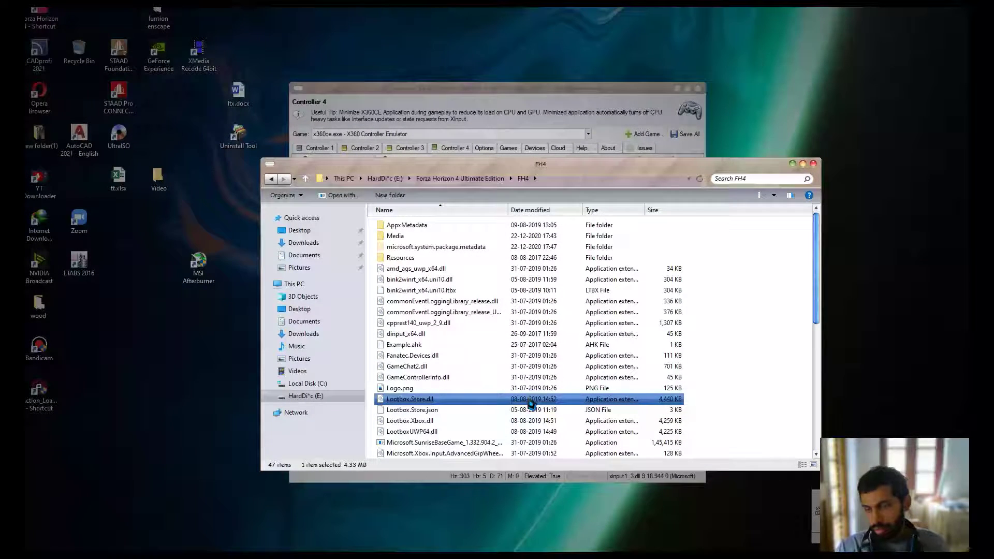
pyautogui.click(574, 235)
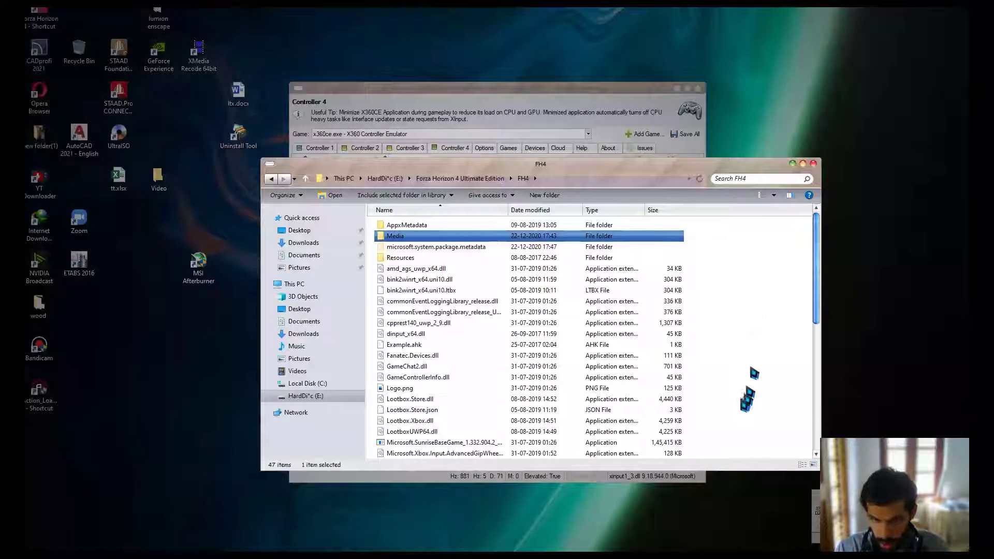
pyautogui.click(473, 444)
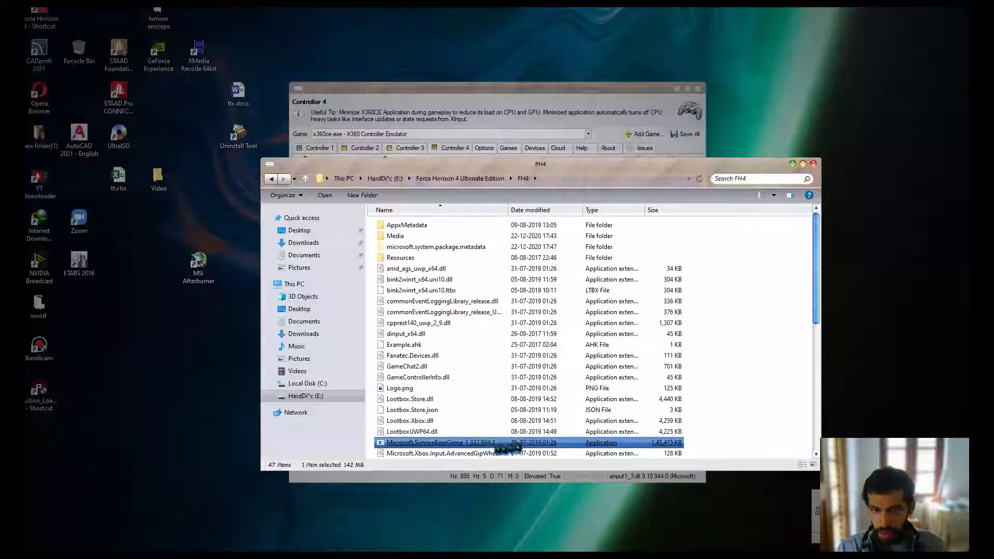
pyautogui.click(772, 375)
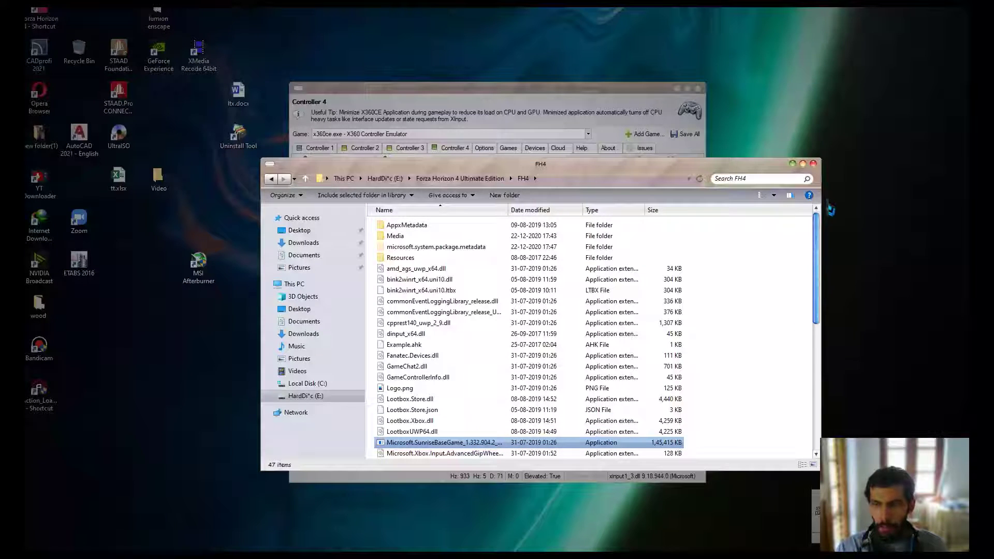
pyautogui.click(812, 165)
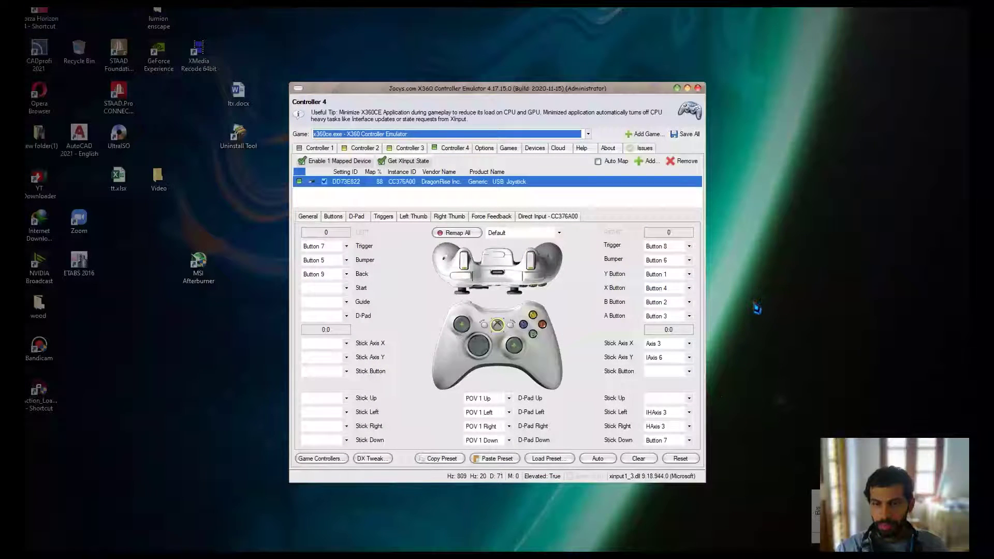
# Minimize x360ce and launch Forza Horizon 4 from the Windows Start menu
pyautogui.click(682, 90)
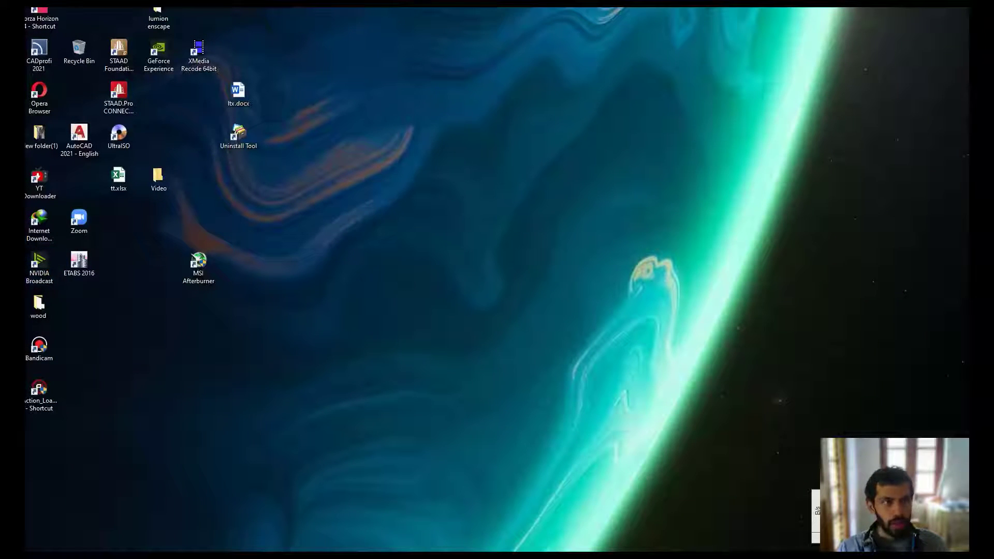
pyautogui.press('super')
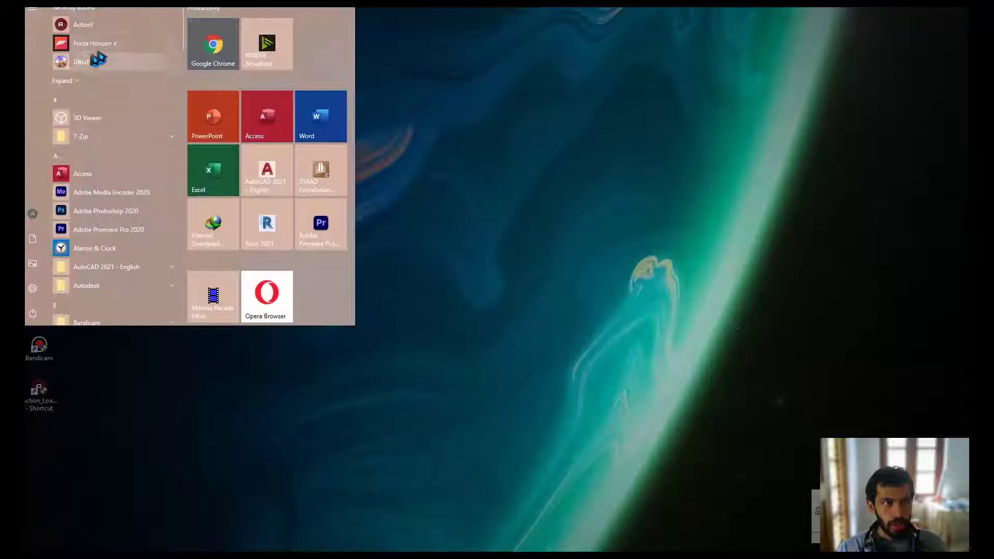
pyautogui.click(101, 46)
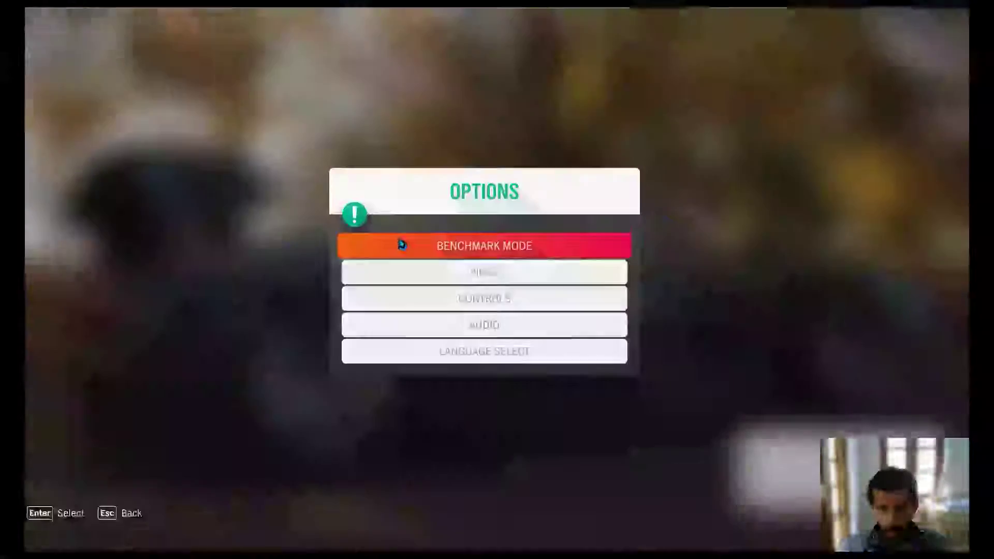
# Open the Controls settings and overwrite Custom Controller Profile 1 for remapping
pyautogui.press('Down')
pyautogui.press('Down')
pyautogui.press('Return')
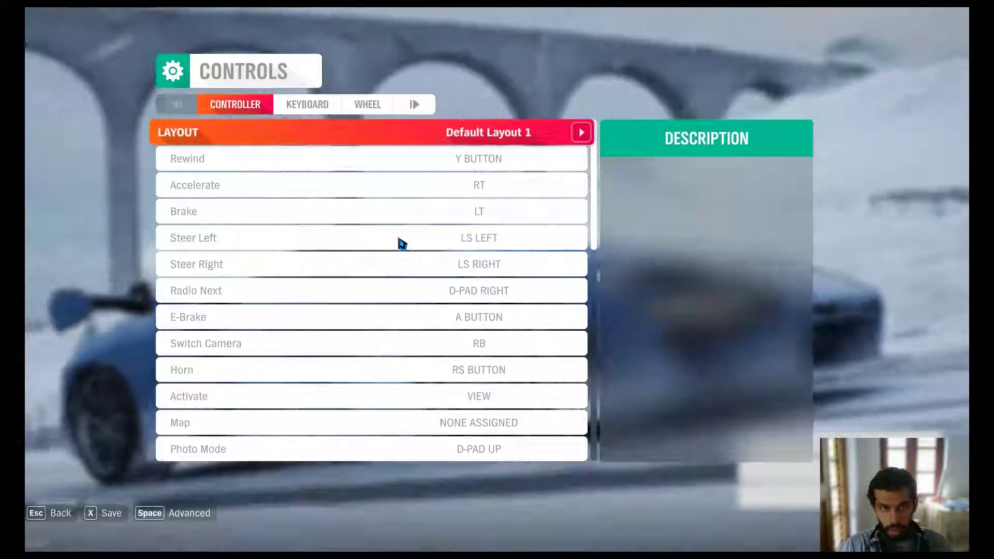
pyautogui.press('Down')
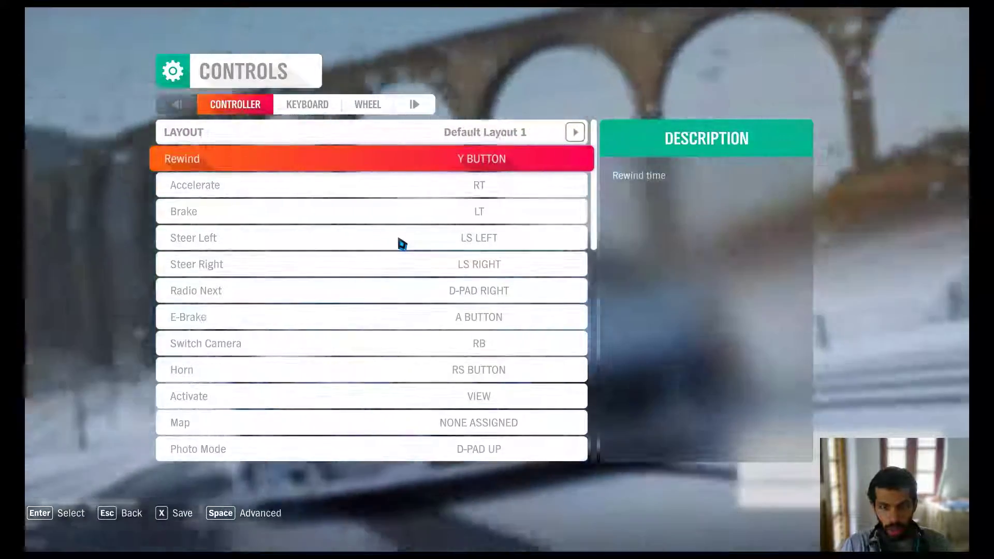
pyautogui.press('Down')
pyautogui.press('Return')
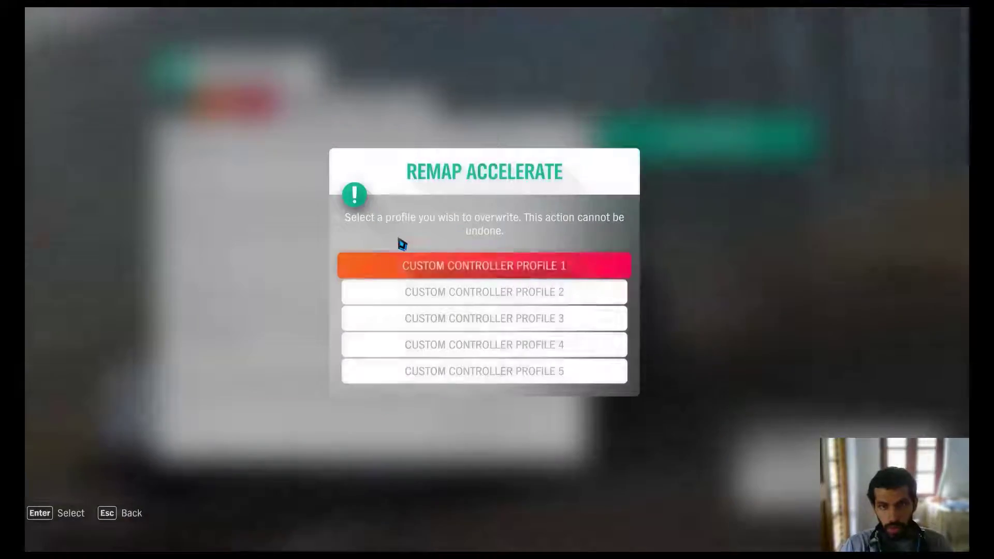
pyautogui.press('Return')
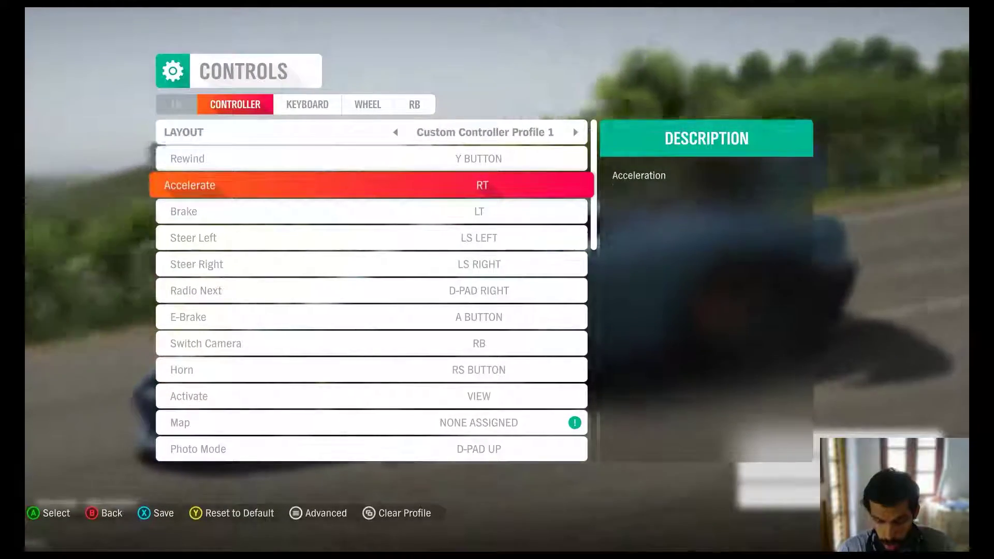
# Bind Brake to D-PAD DOWN and Steer Left/Right to D-PAD LEFT and RIGHT
pyautogui.press('Down')
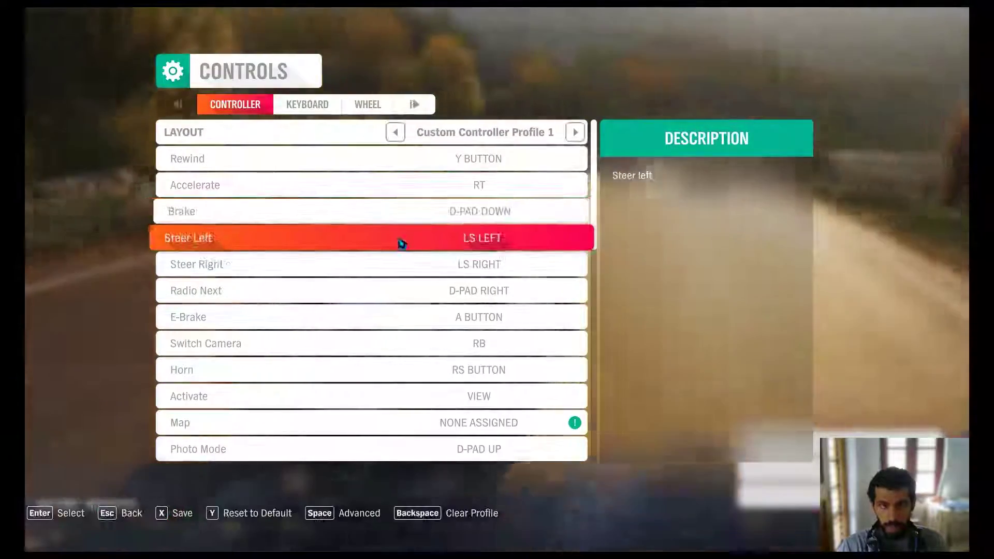
pyautogui.press('Return')
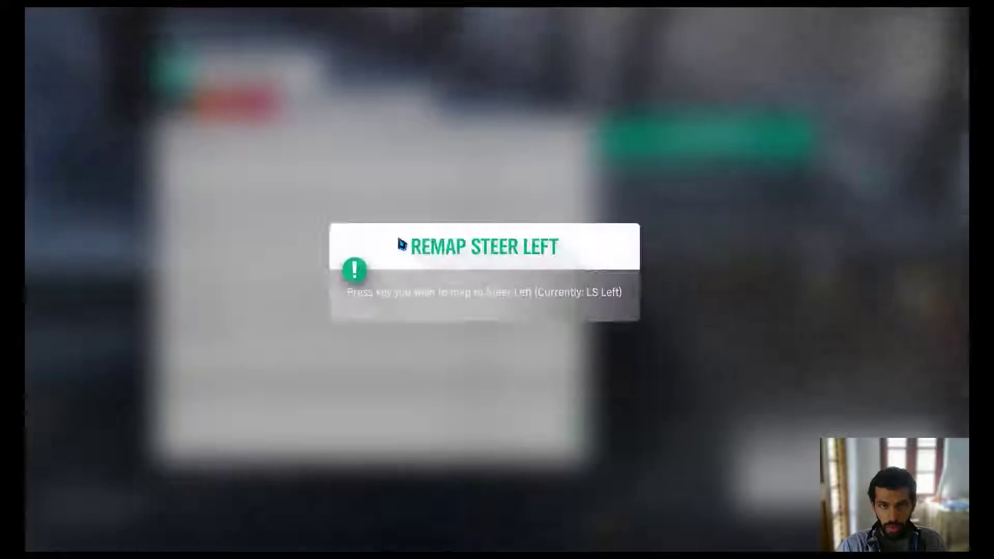
pyautogui.press('Left')
pyautogui.press('Down')
pyautogui.press('Return')
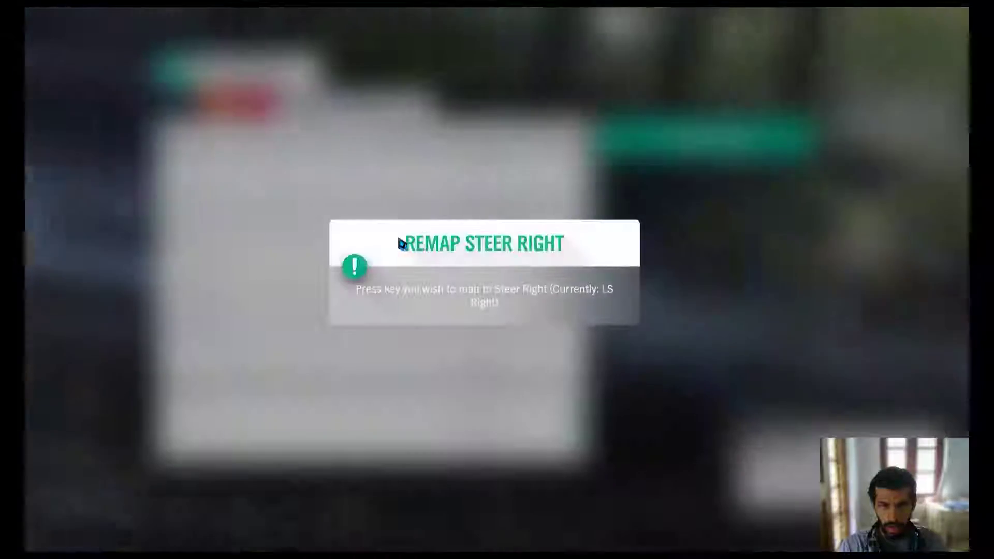
pyautogui.press('Right')
# Rebind E-Brake to LT and Switch Camera to Y BUTTON
pyautogui.press('Down')
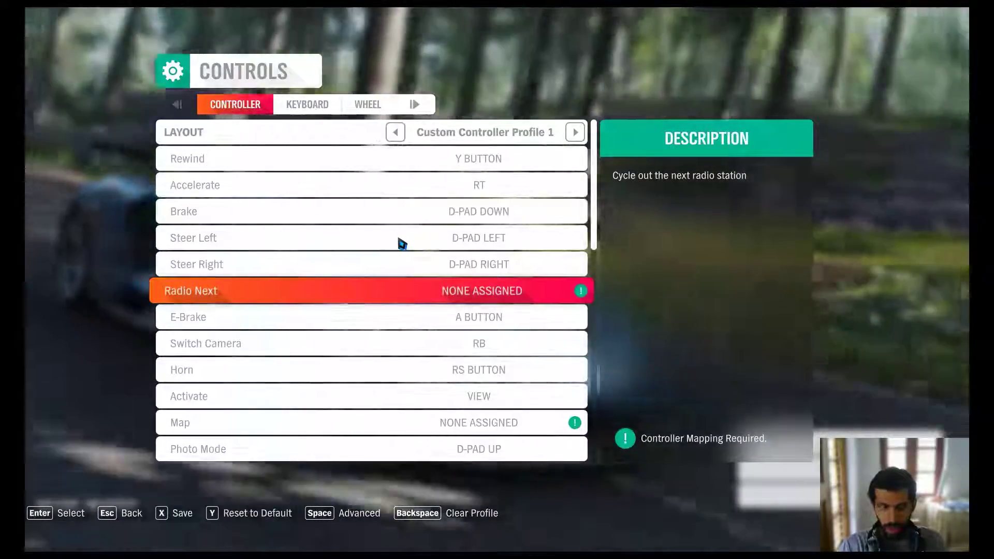
pyautogui.press('Down')
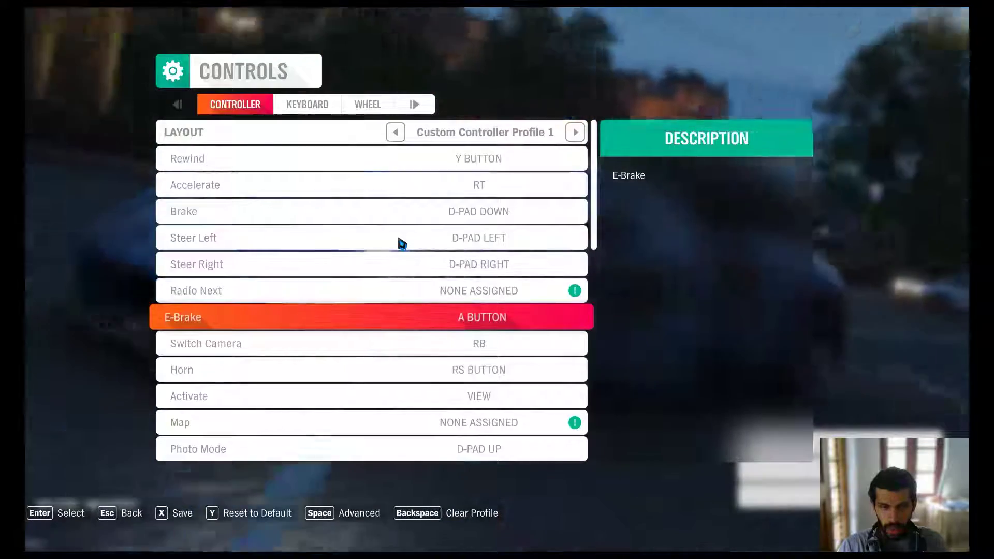
pyautogui.press('Return')
pyautogui.press('LT')
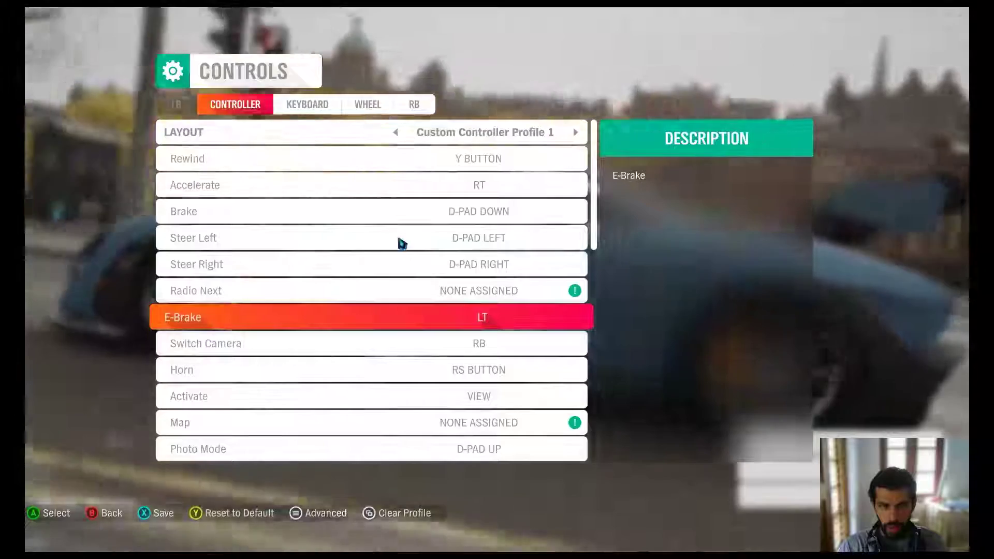
pyautogui.press('Down')
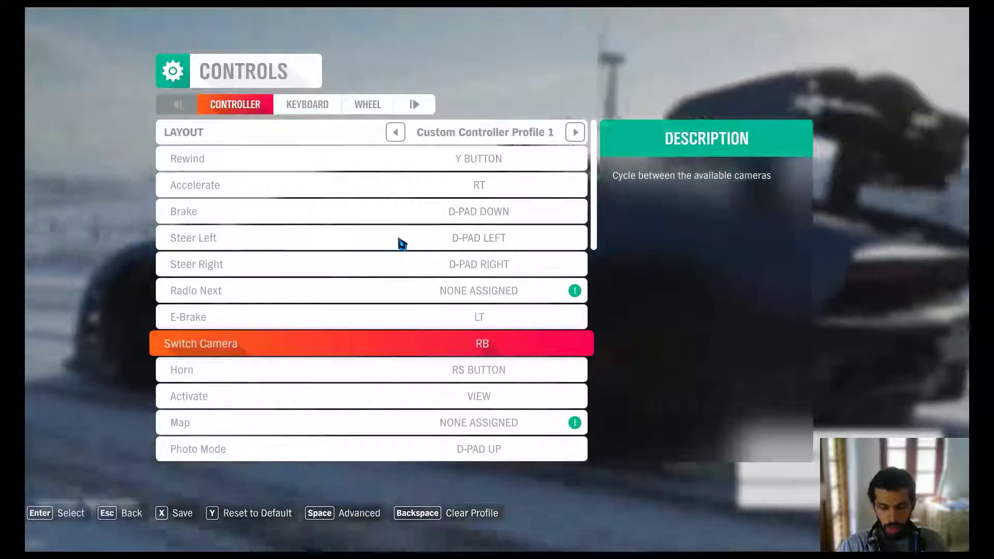
pyautogui.press('Return')
pyautogui.press('y')
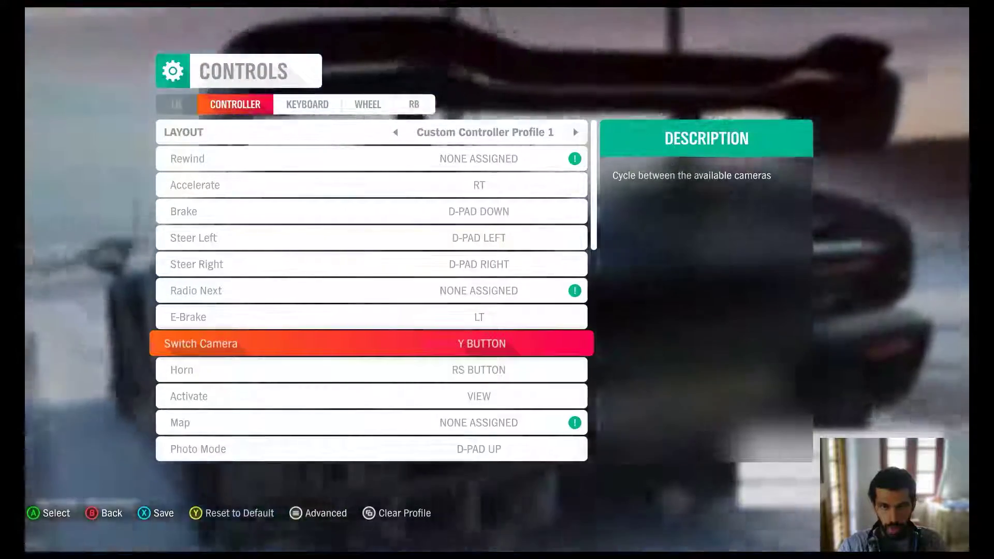
pyautogui.press('Down')
pyautogui.press('Down')
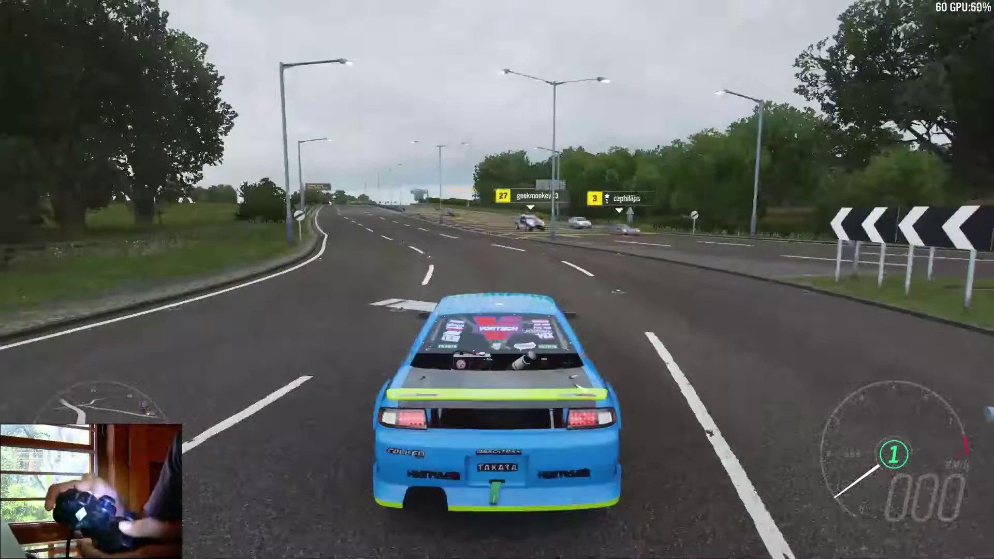
# Switch the blue car's camera to the in-car cockpit view while driving
pyautogui.press('c')
pyautogui.press('c')
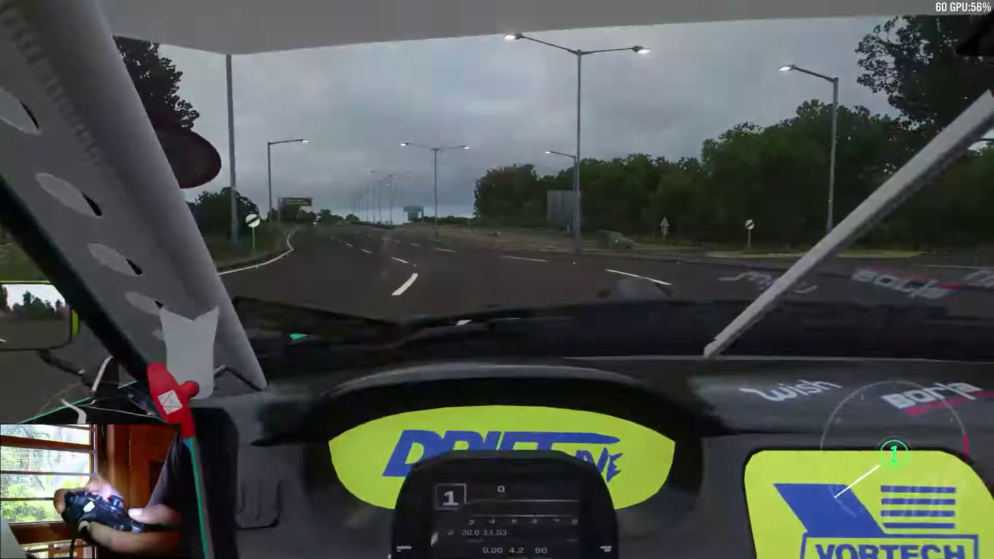